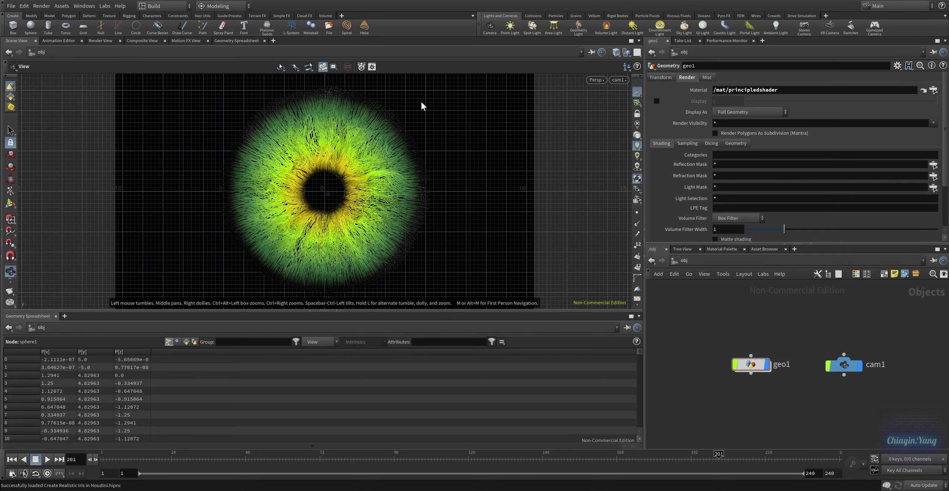
Step: Enter the geo1 network to reveal the iris node graph, with sphere1 displayed
double_click(753, 366)
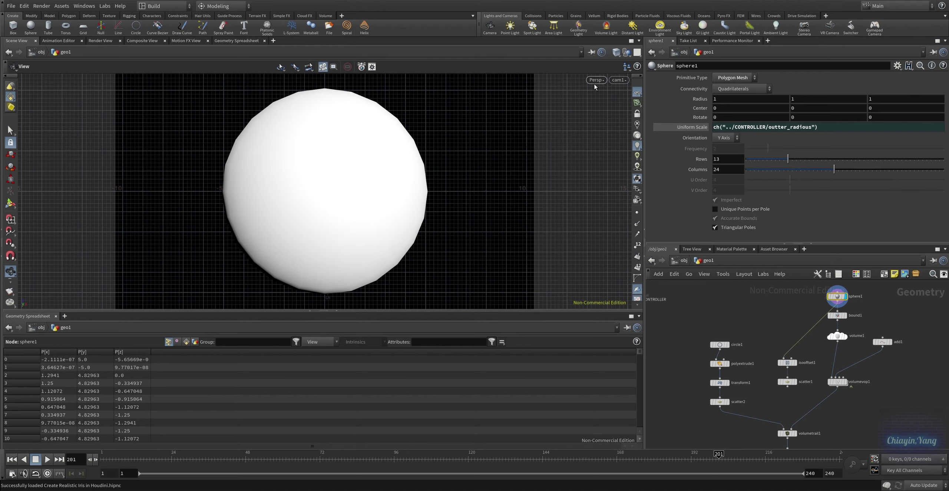
mouse_move(568, 98)
mouse_down()
mouse_move(409, 153)
mouse_move(379, 189)
mouse_move(386, 194)
mouse_move(371, 141)
mouse_move(426, 155)
mouse_up()
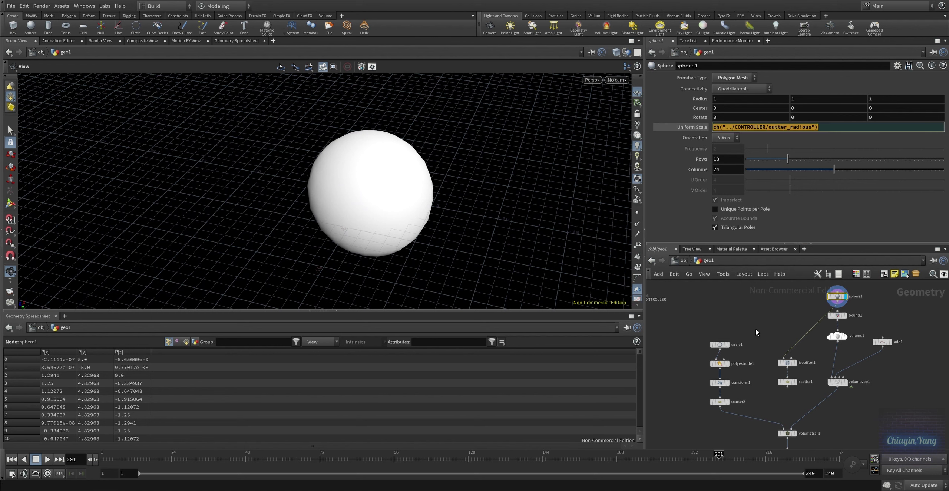
middle_drag(723, 315, 782, 352)
click(692, 337)
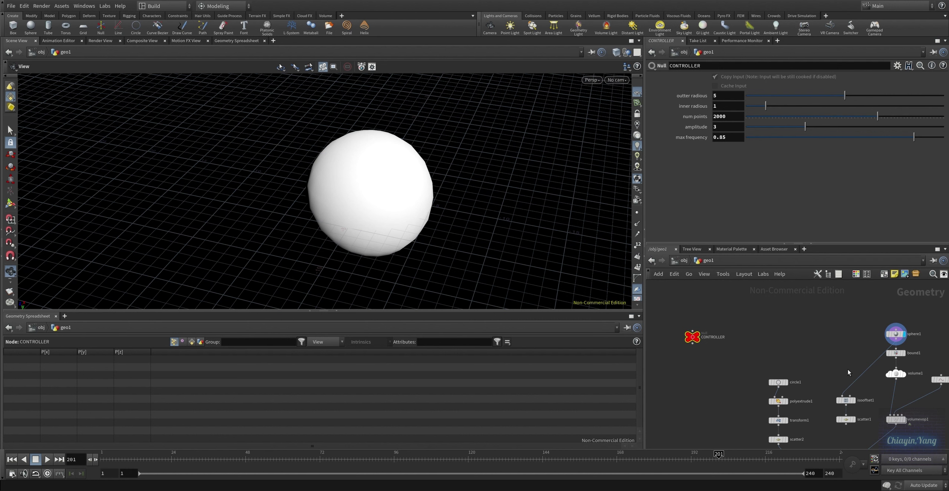
middle_drag(859, 341, 772, 346)
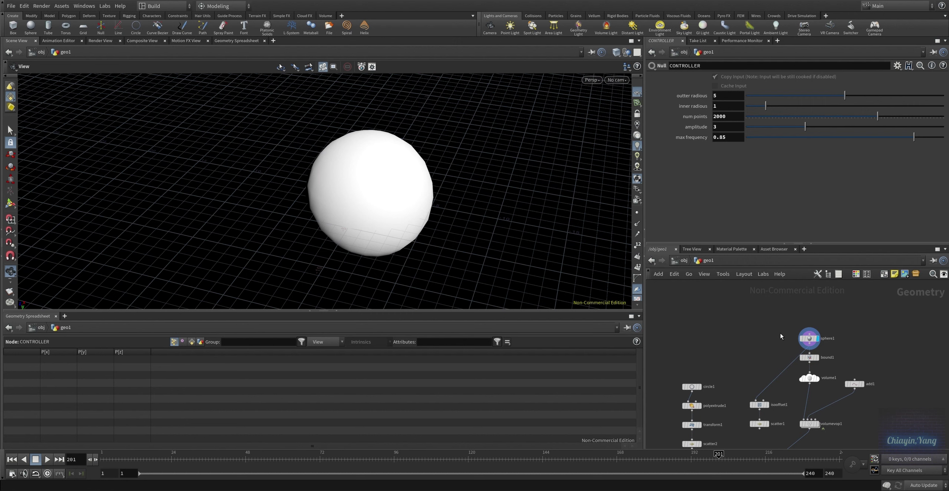
drag(780, 333, 851, 347)
middle_drag(851, 357, 842, 330)
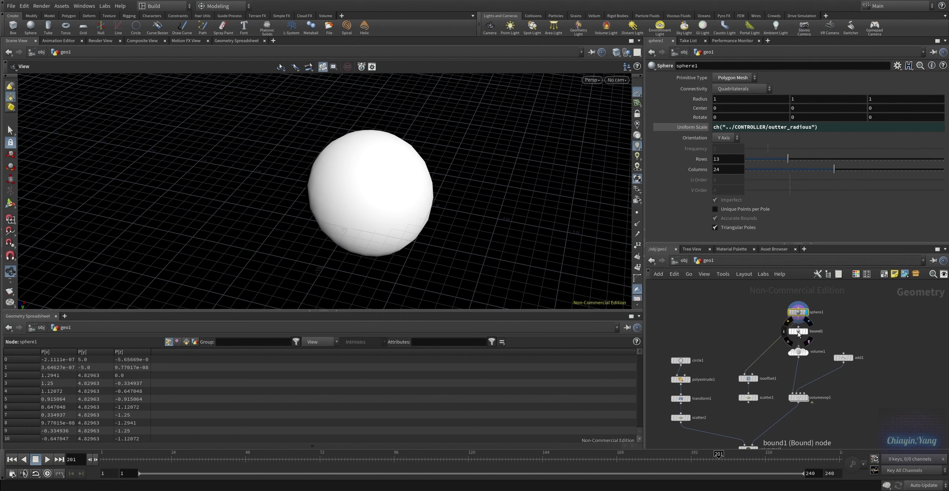
Step: Display bound1's bounding box framed in view, then volume1's output
click(799, 332)
click(807, 331)
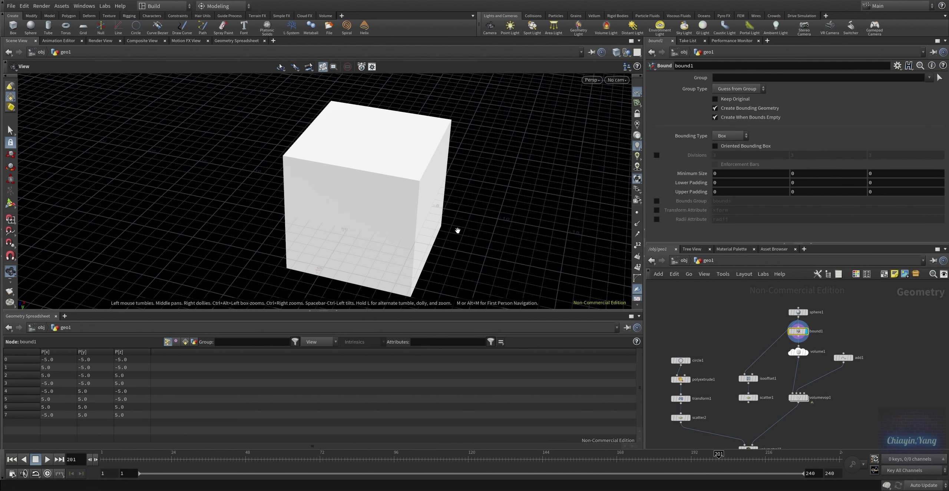
key(h)
middle_drag(790, 365, 777, 335)
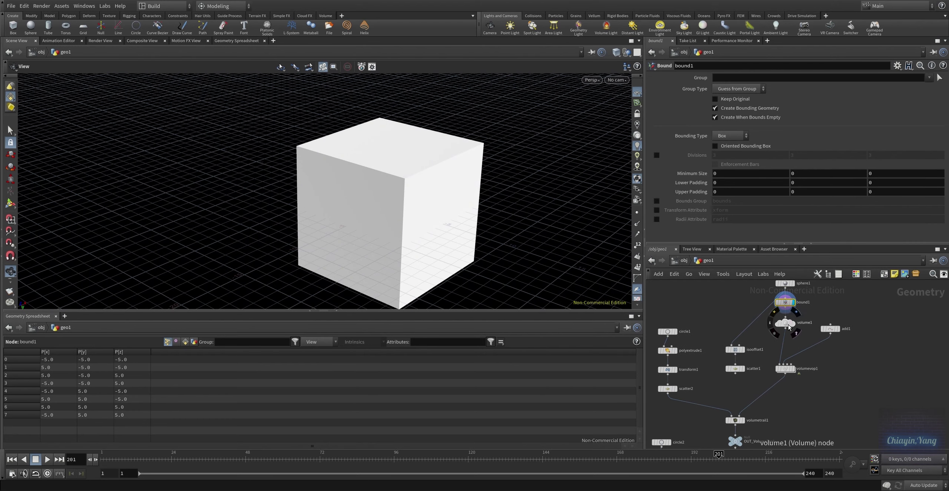
click(785, 323)
click(795, 322)
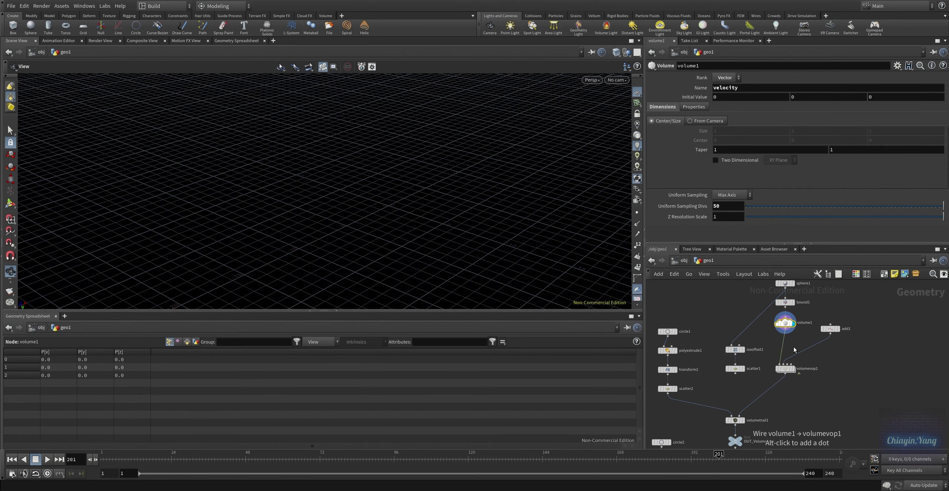
scroll(839, 352, up, 2)
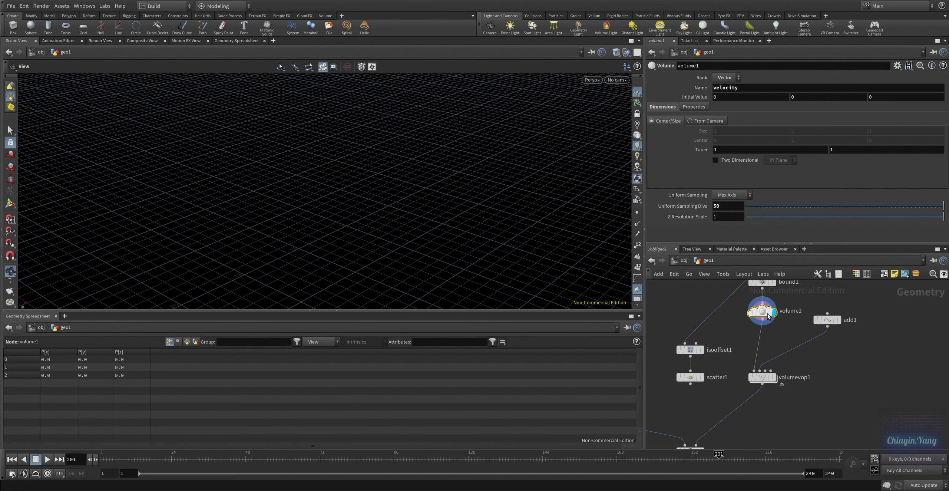
Step: Display the add1 point and template bound1 as a wireframe guide box
middle_drag(768, 316, 772, 297)
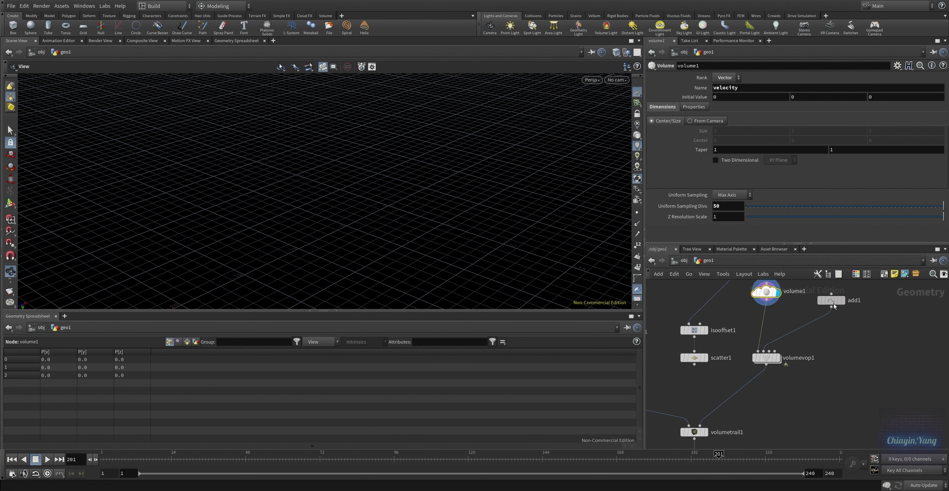
click(834, 304)
alt+drag(418, 249, 440, 213)
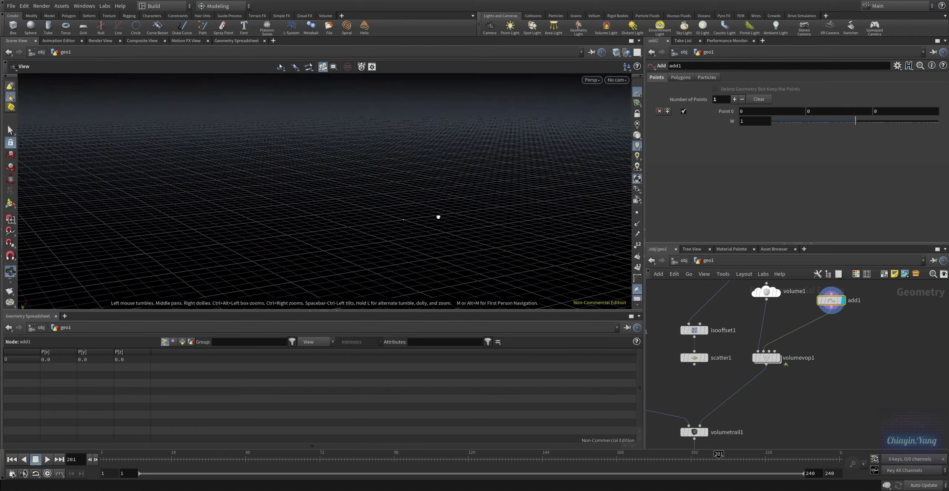
middle_drag(731, 302, 710, 337)
click(754, 302)
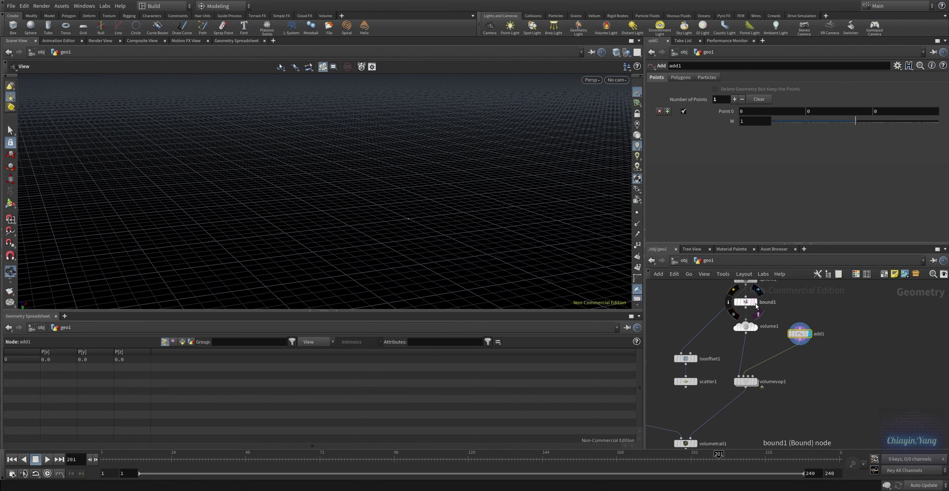
mouse_move(576, 275)
mouse_down()
mouse_move(402, 207)
mouse_move(493, 260)
mouse_move(507, 224)
mouse_up()
Step: Display volumevop1's velocity volume and review its maximum value and max_frequency expressions
click(749, 385)
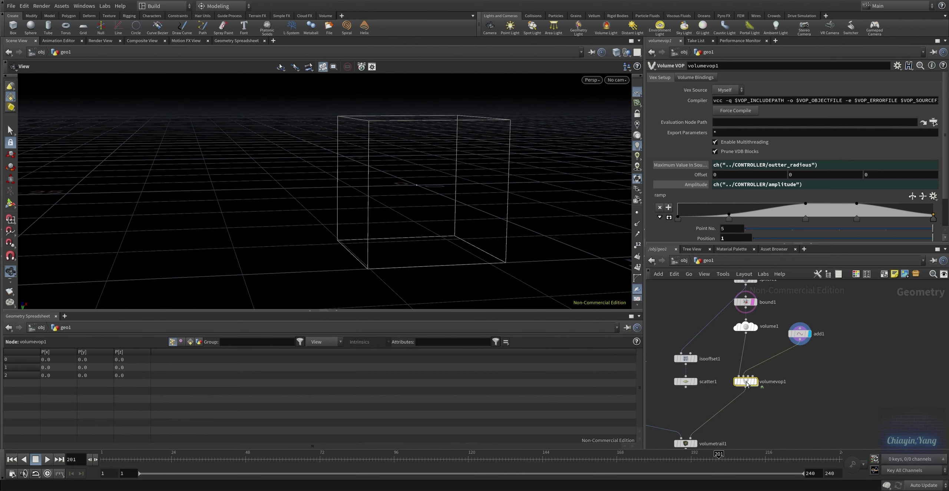
click(755, 382)
scroll(743, 387, down, 4)
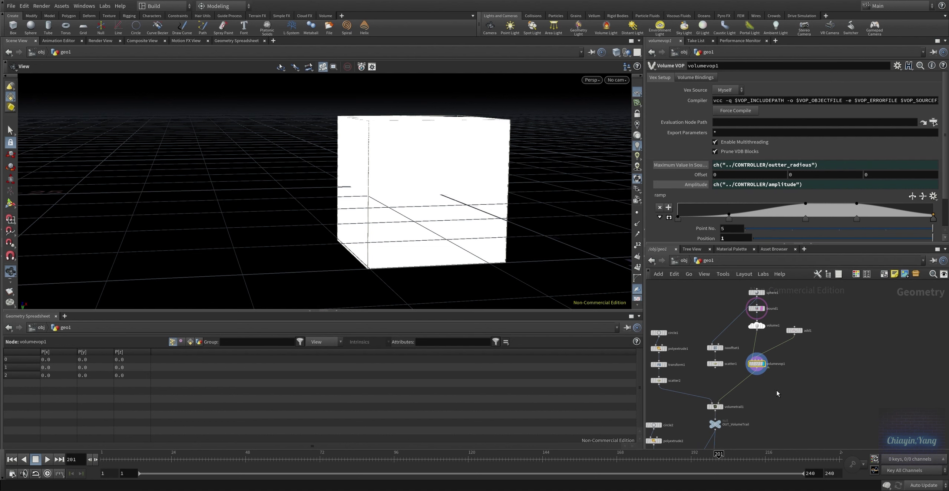
triple_click(845, 170)
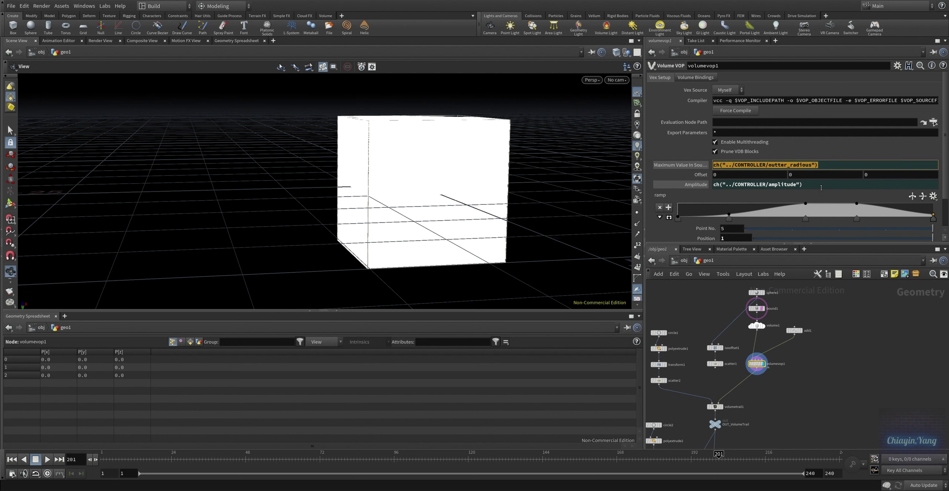
drag(804, 185, 738, 184)
scroll(732, 214, down, 2)
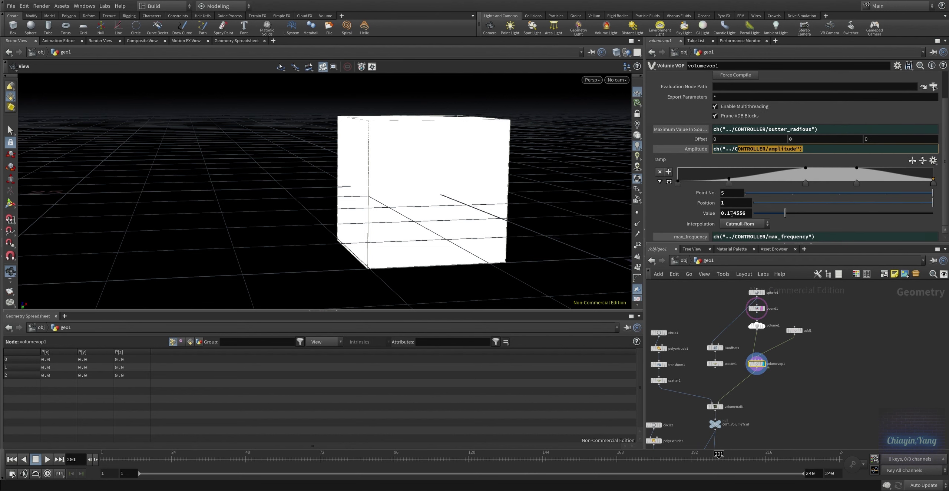
drag(830, 238, 750, 238)
Step: Inspect the Catmull-Rom ramp enlarged, then enter volumevop1's VEX network
click(669, 181)
click(670, 182)
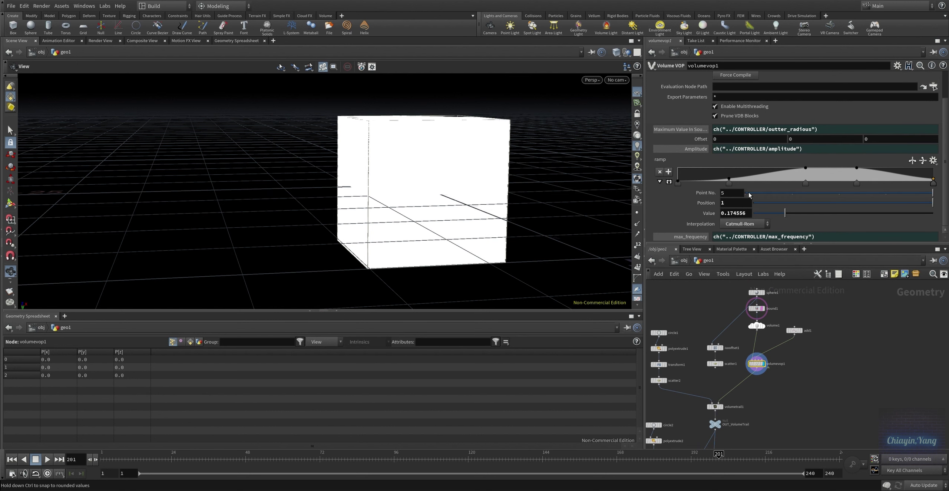
middle_drag(754, 366, 780, 319)
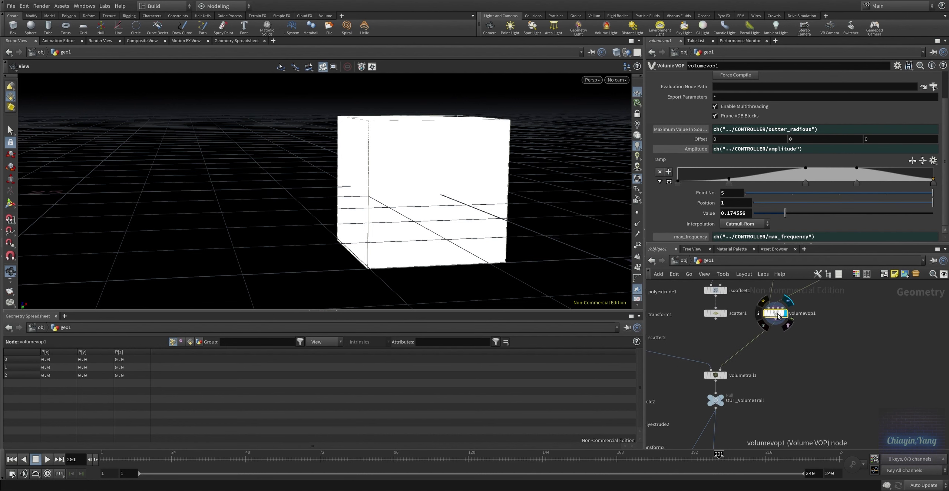
double_click(780, 320)
Step: Inspect the vectofloat1 and floattovec1 nodes in the VEX network
scroll(717, 375, up, 3)
scroll(719, 369, up, 1)
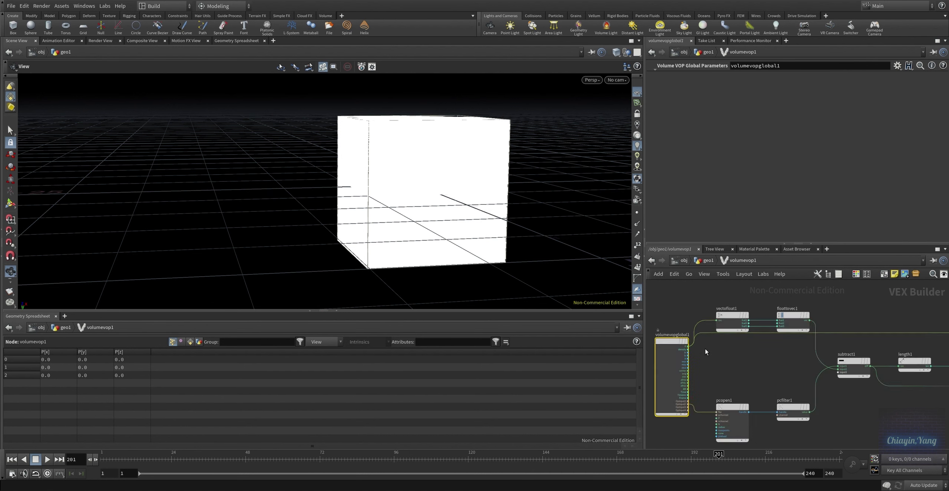
scroll(720, 362, up, 2)
scroll(721, 356, up, 1)
middle_drag(722, 355, 709, 377)
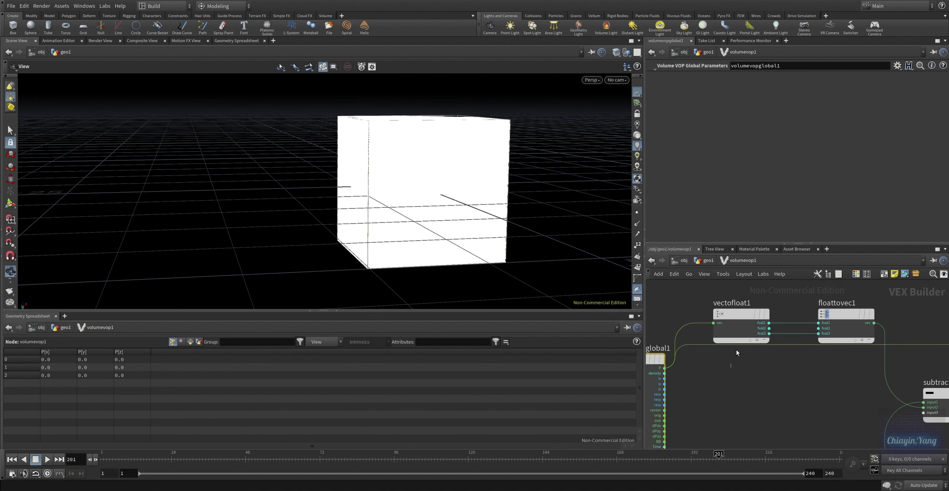
click(738, 313)
drag(779, 380, 841, 307)
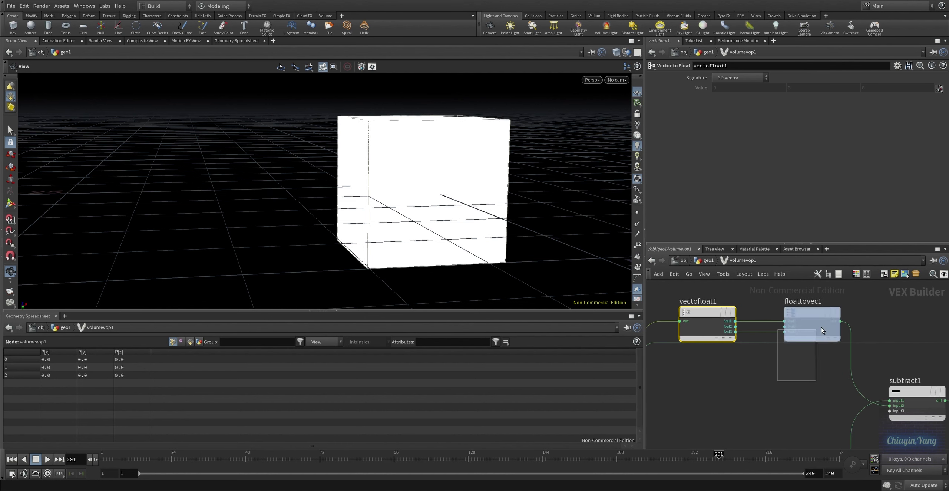
middle_drag(811, 384, 797, 343)
scroll(786, 358, down, 1)
scroll(771, 375, down, 1)
scroll(751, 395, down, 1)
Step: Inspect the pcopen1, pcfilter1 and subtract1 point-cloud nodes
click(696, 404)
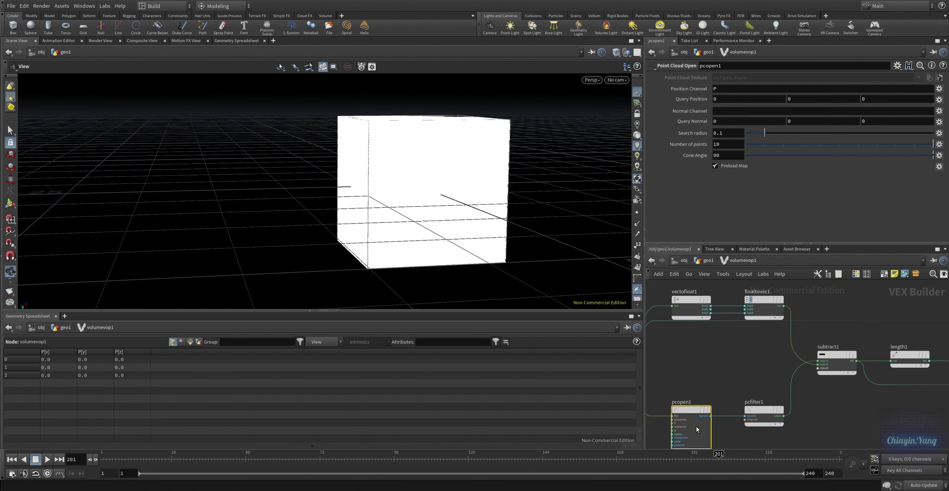
scroll(705, 408, up, 1)
scroll(734, 415, up, 1)
scroll(761, 426, up, 1)
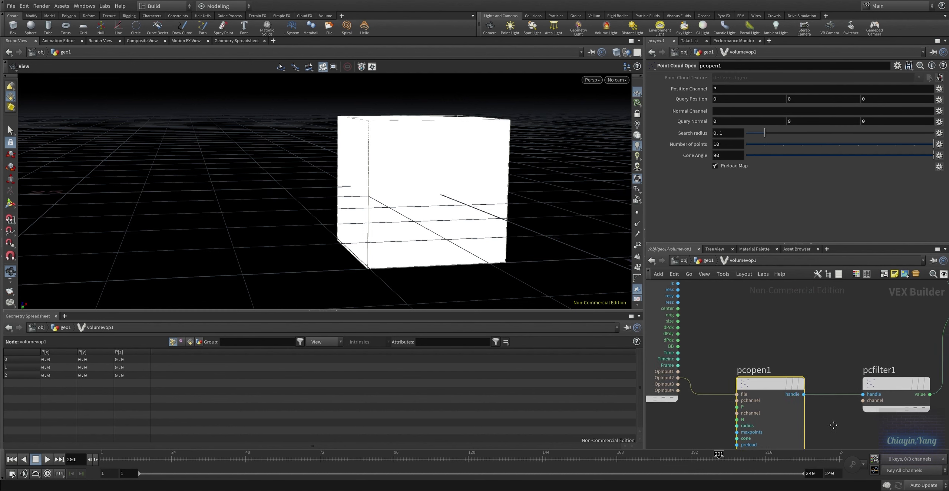
scroll(761, 426, down, 2)
click(827, 375)
scroll(927, 370, down, 2)
scroll(779, 371, up, 2)
click(741, 355)
scroll(826, 405, up, 1)
scroll(826, 405, right, 2)
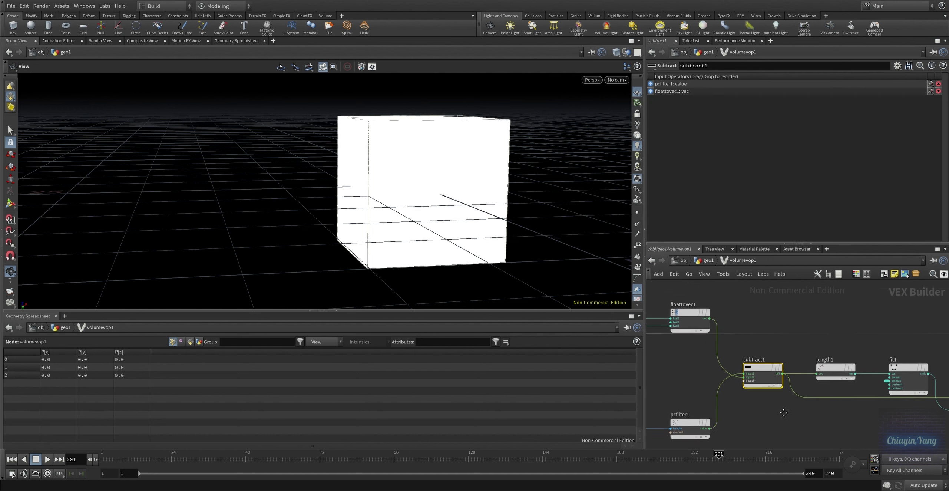
Step: Inspect length1 and fit1, promoting fit1's srcmax input to a parameter
click(822, 371)
scroll(802, 345, right, 3)
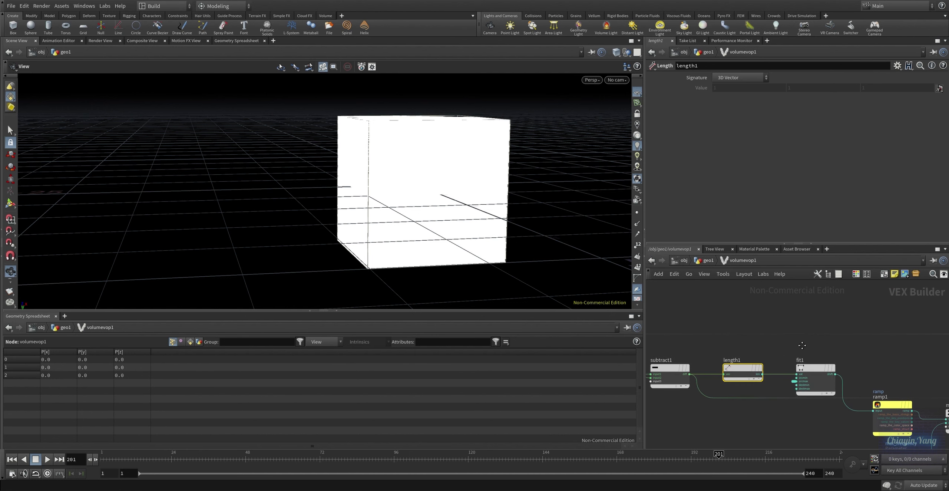
click(802, 390)
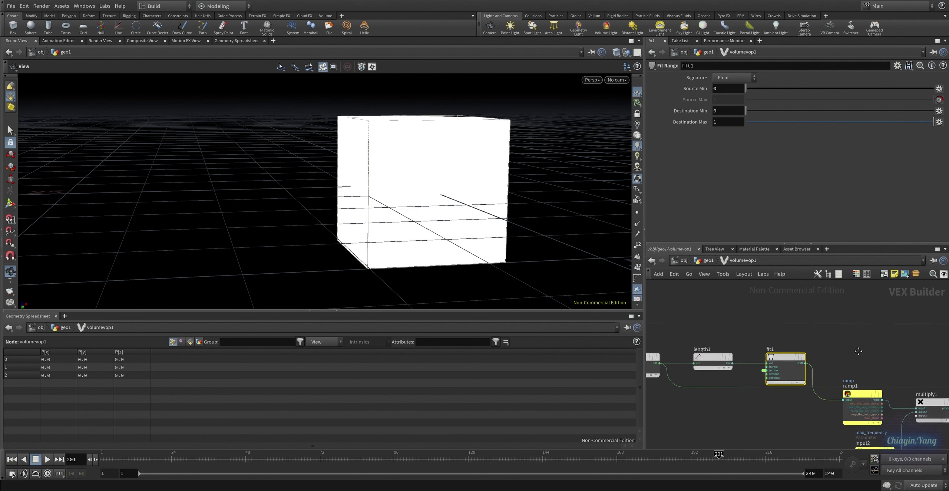
scroll(746, 363, up, 3)
click(741, 357)
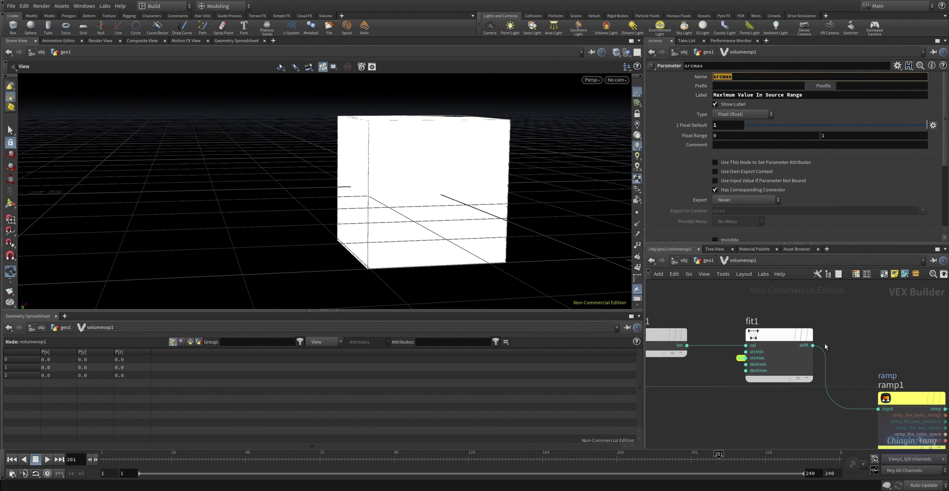
scroll(843, 345, down, 2)
Step: Check ramp1, multiply1 and the max_frequency parameter, then view curlnoise1's settings
click(836, 349)
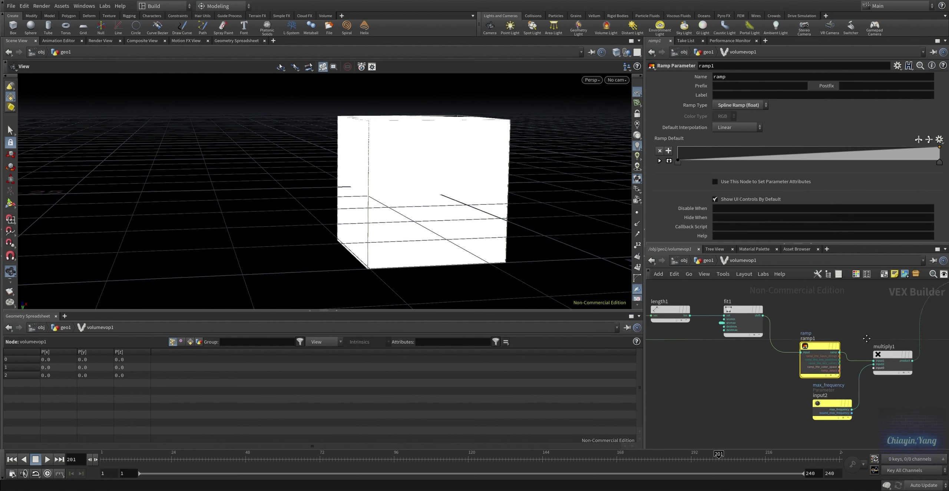
scroll(830, 330, down, 3)
click(844, 341)
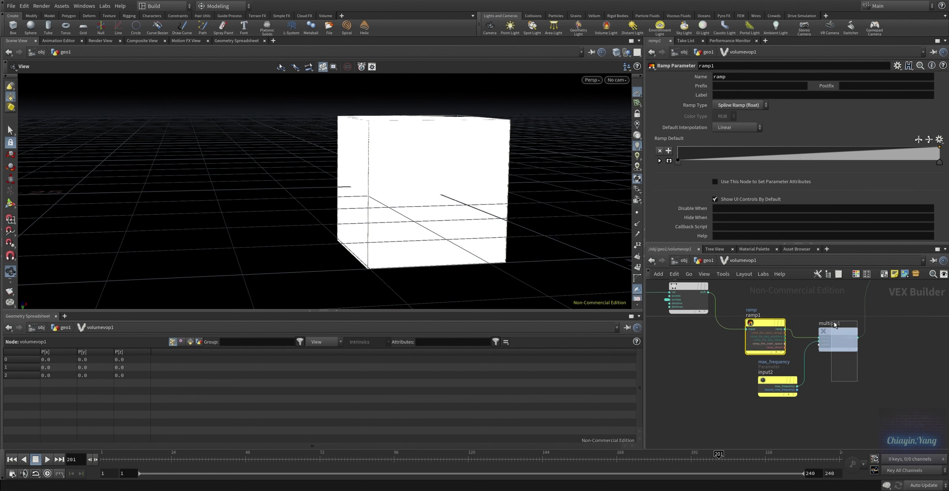
click(778, 384)
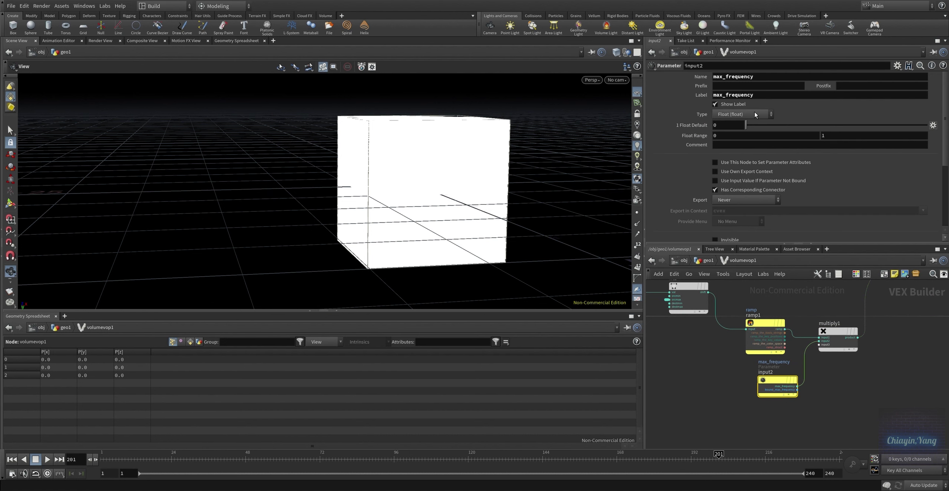
double_click(753, 76)
scroll(752, 106, down, 3)
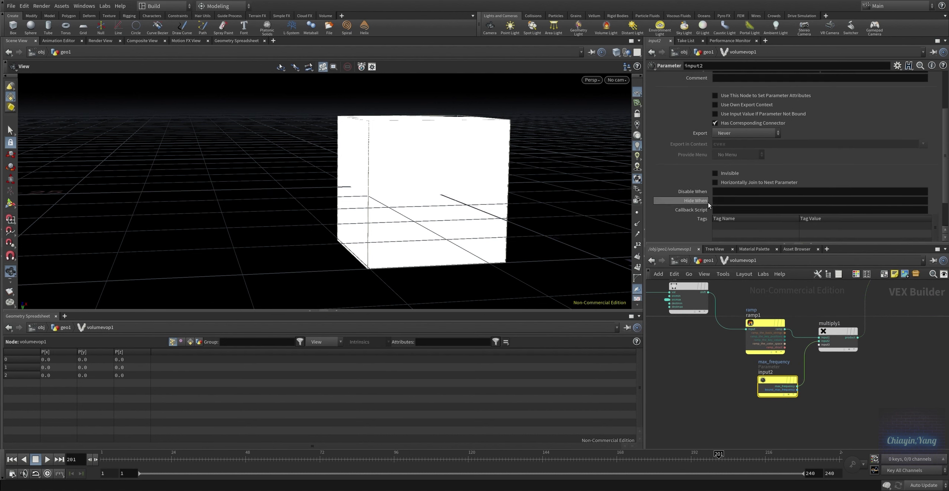
scroll(752, 106, down, 2)
scroll(875, 320, down, 2)
middle_drag(901, 354, 755, 412)
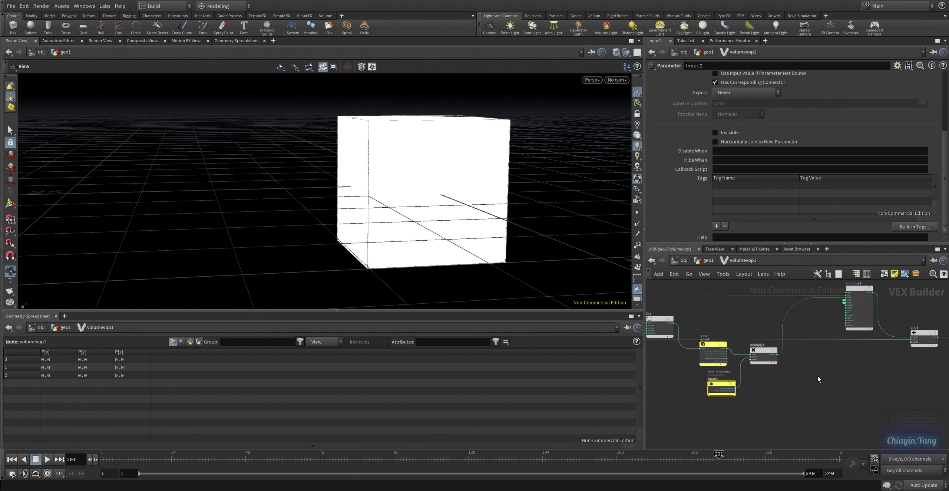
click(808, 344)
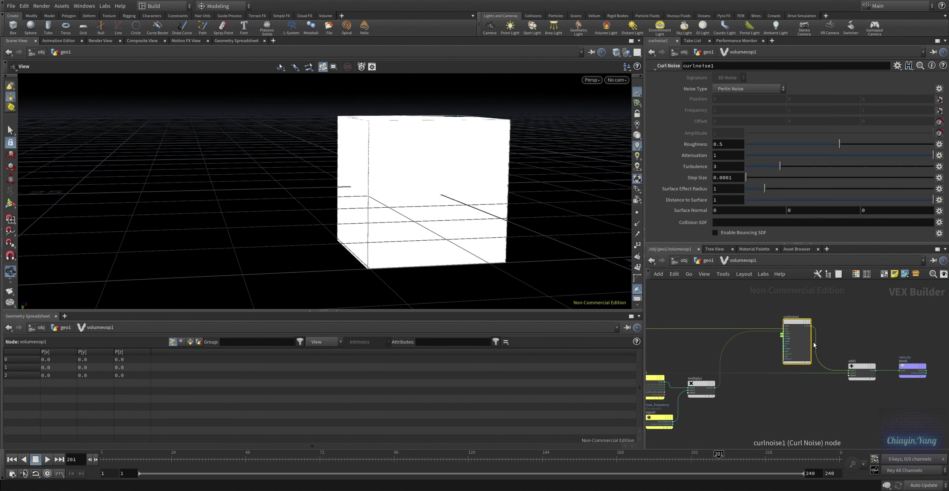
Step: Inspect the offset and amp parameters feeding curlnoise1
scroll(815, 344, up, 2)
scroll(797, 348, up, 3)
middle_click(759, 360)
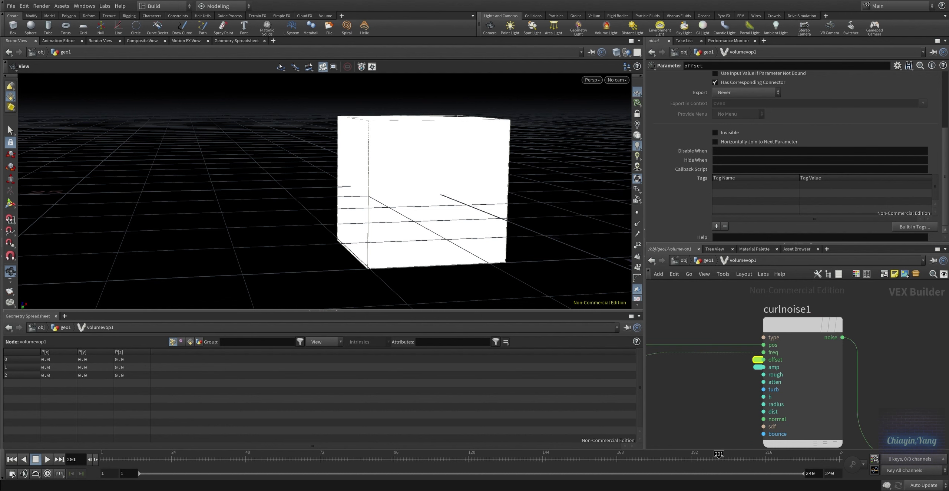
scroll(714, 234, up, 3)
scroll(714, 235, up, 2)
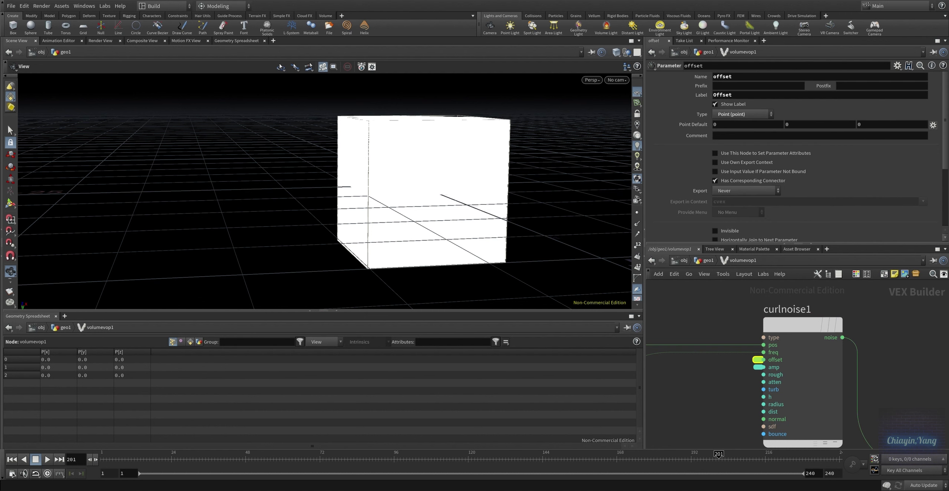
click(758, 366)
scroll(903, 369, down, 2)
Step: Check add1 and bind1's velocity export, then return to geo1 and frame all nodes
click(810, 373)
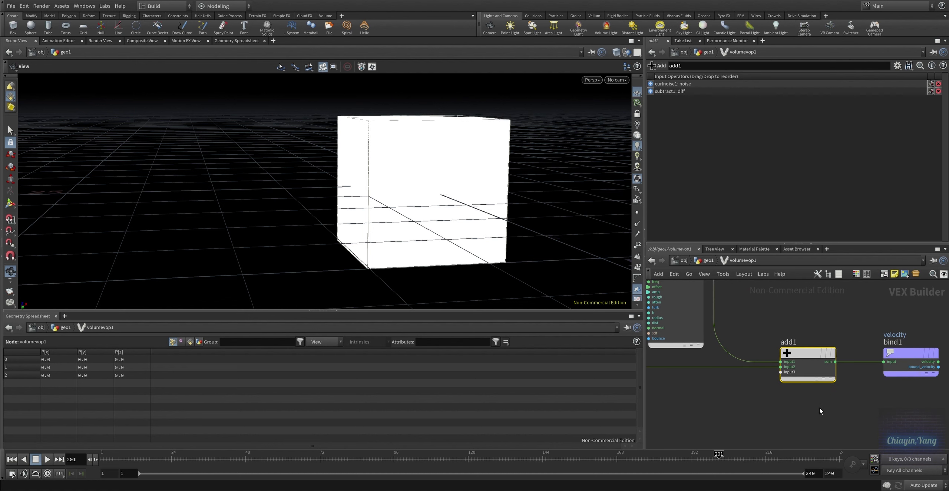
click(910, 353)
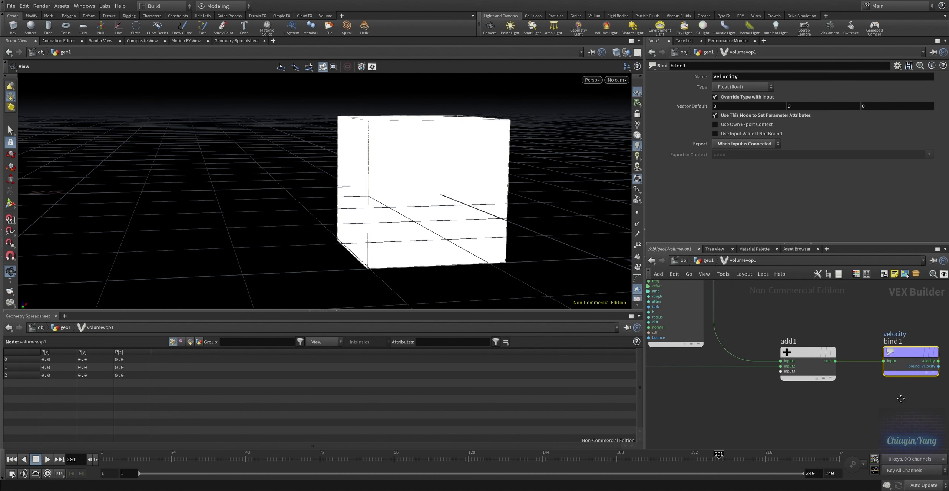
middle_drag(853, 407, 738, 384)
double_click(754, 80)
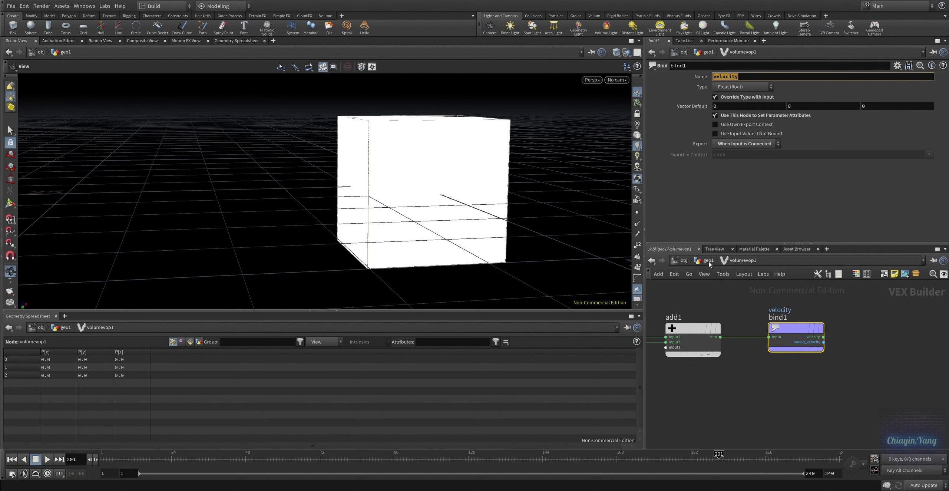
click(708, 260)
key(h)
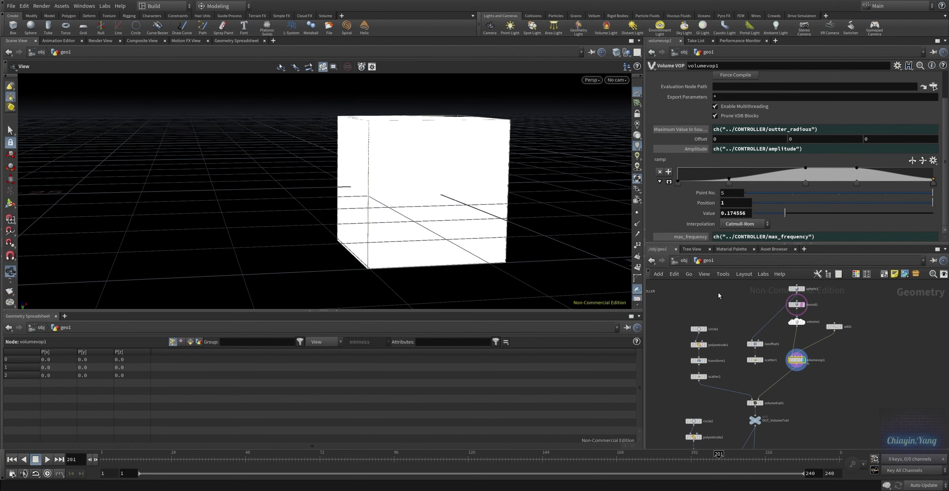
Step: Preview isooffset1's sphere volume, then scatter1's points inside it
scroll(753, 375, up, 2)
scroll(754, 375, up, 2)
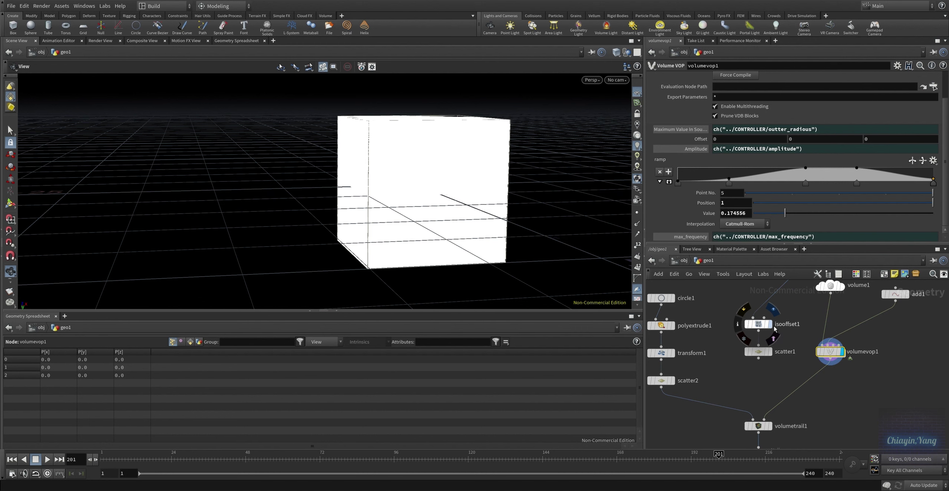
click(773, 339)
drag(438, 201, 437, 209)
click(772, 351)
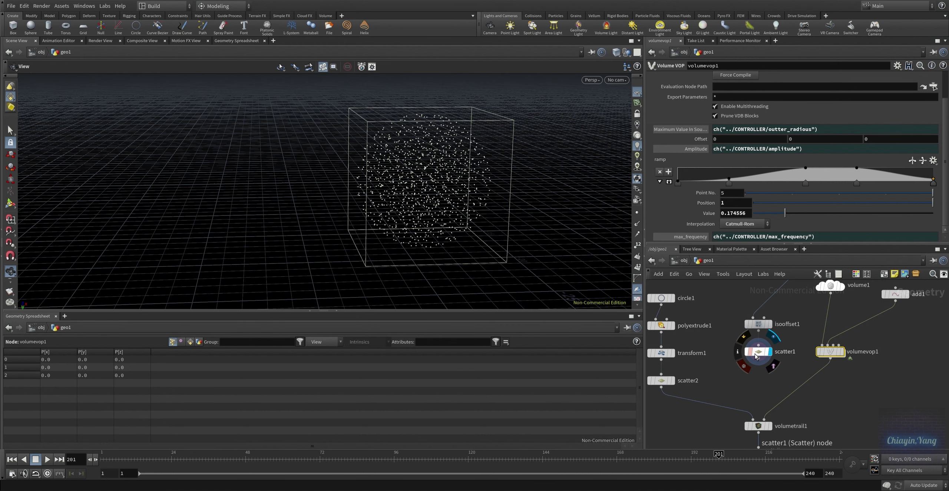
click(758, 351)
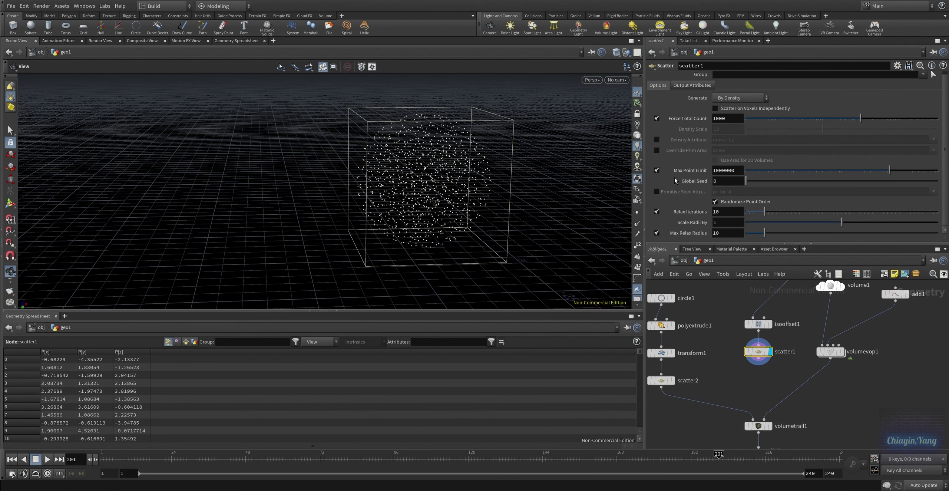
Step: Display circle1's flat ZX-plane NURBS circle and view its parameters
middle_drag(715, 333, 753, 328)
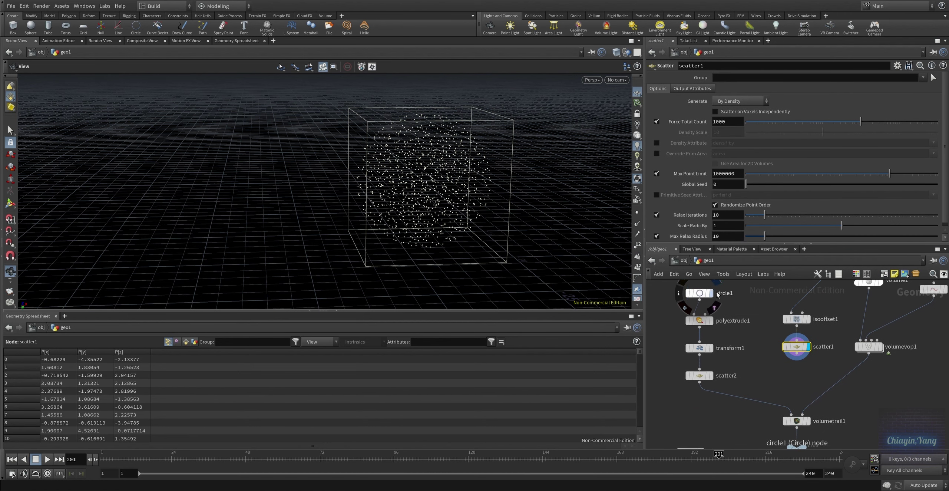
click(710, 293)
click(699, 295)
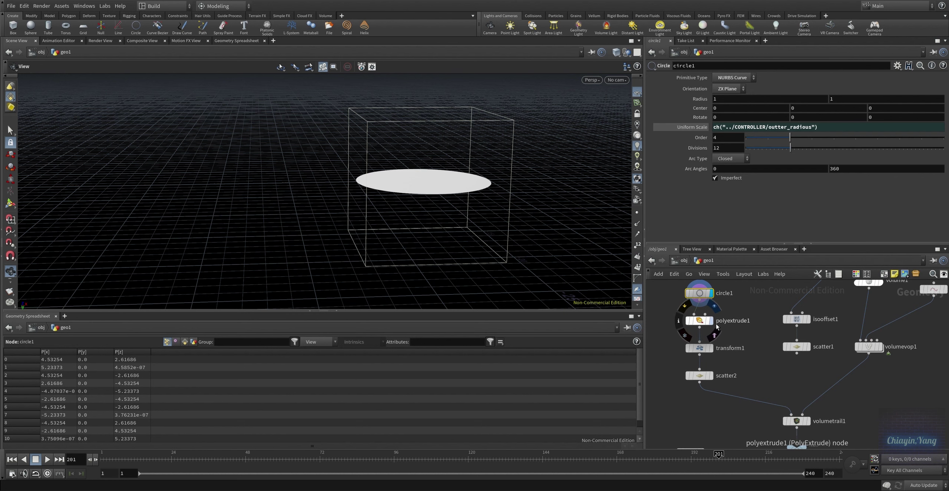
Step: Preview polyextrude1's extruded ring, then transform1's raised ring
click(711, 321)
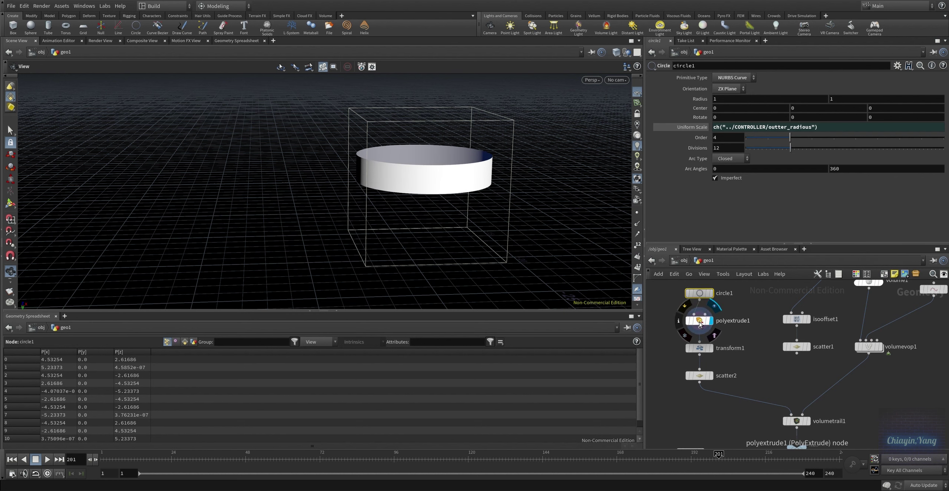
click(700, 322)
scroll(732, 187, down, 2)
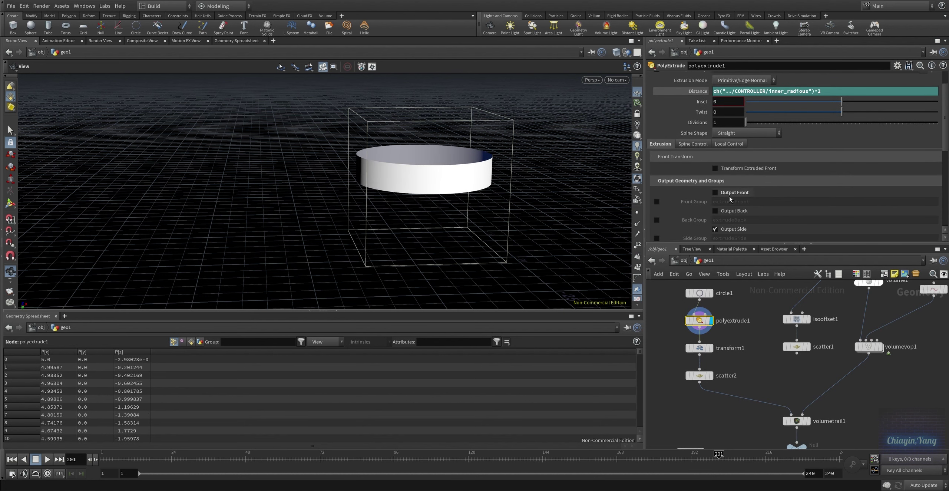
drag(574, 169, 475, 216)
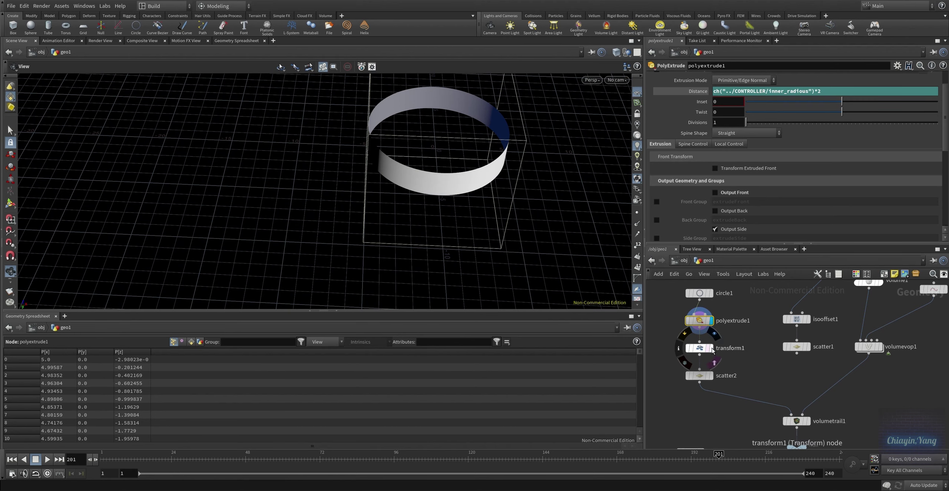
click(712, 349)
Step: Show scatter2's points scattered on the ring
middle_drag(718, 382, 696, 351)
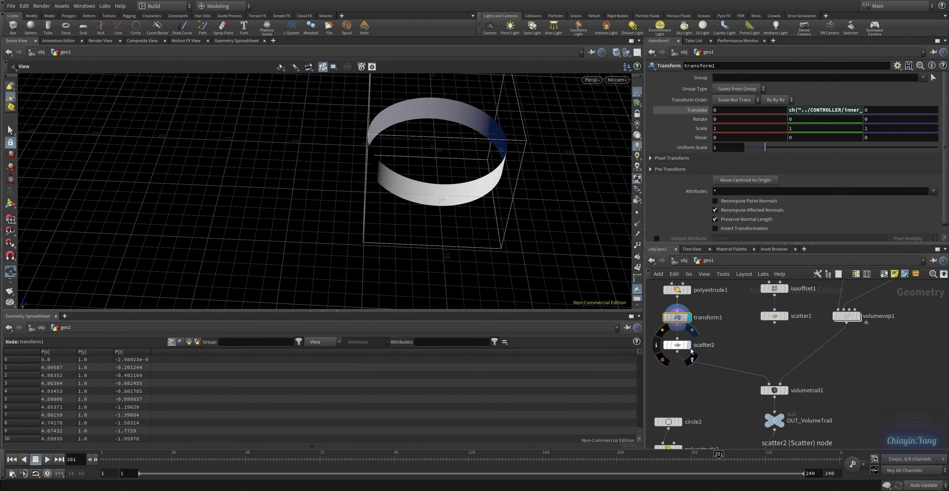
click(693, 352)
click(689, 345)
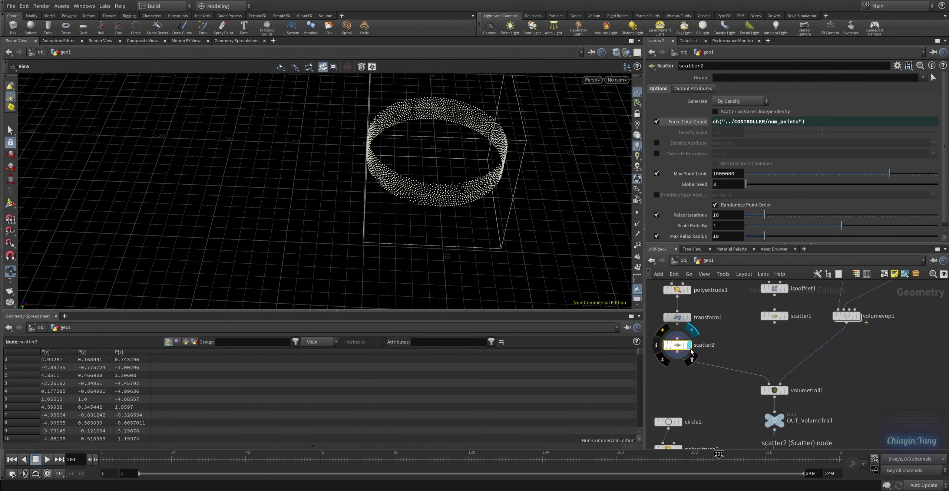
drag(466, 205, 519, 176)
Step: Display volumetrail1's coloured trails and view them from directly above
middle_drag(844, 398, 817, 369)
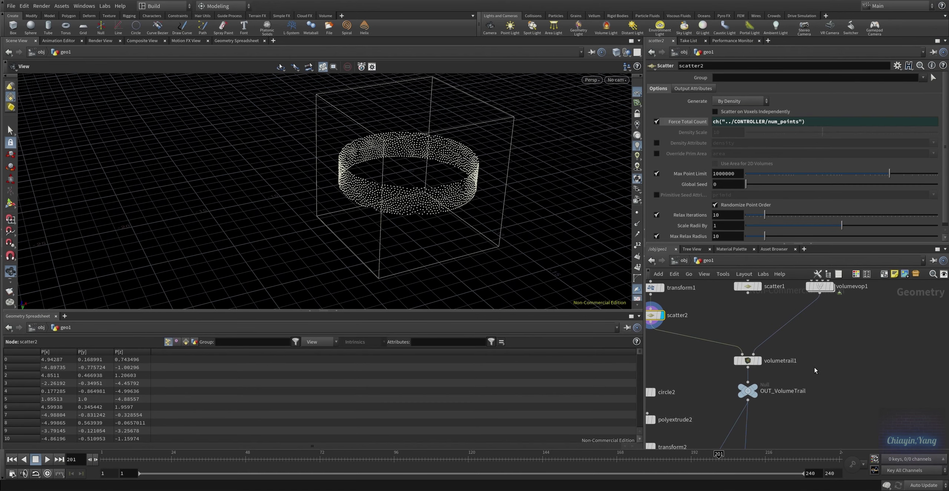
click(757, 360)
click(750, 362)
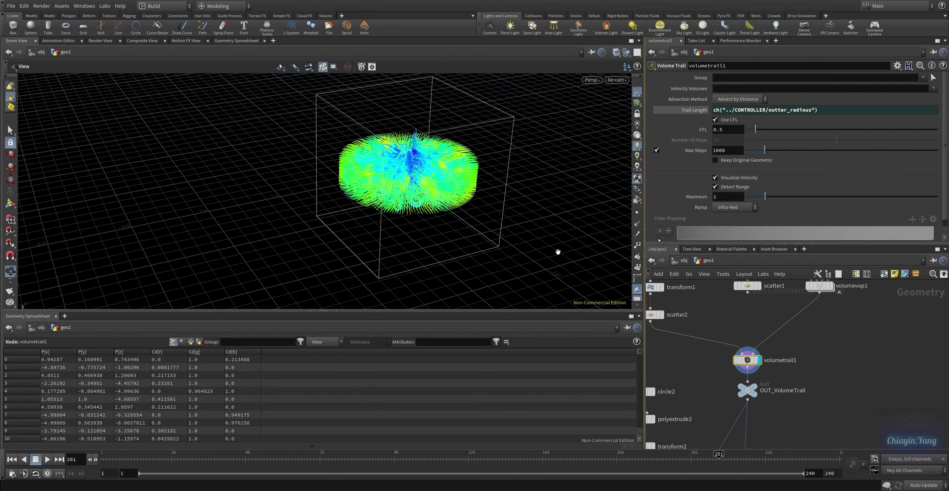
drag(557, 255, 385, 187)
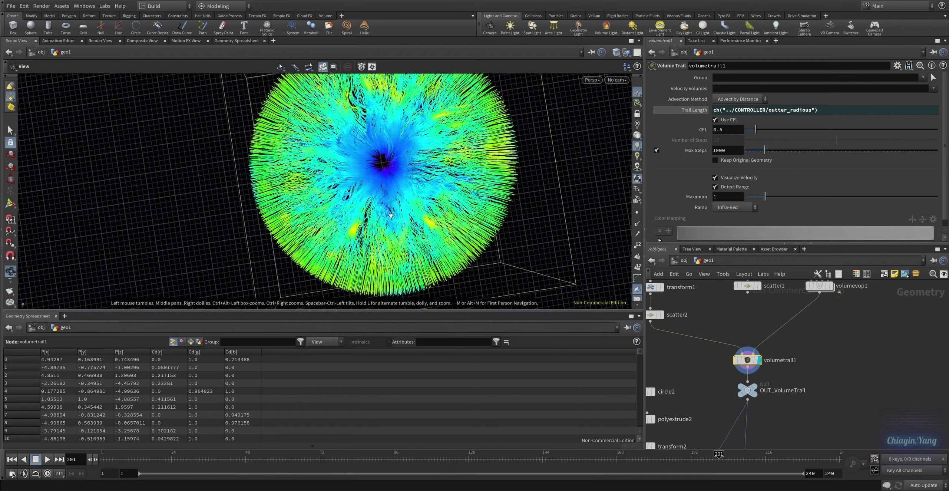
middle_drag(759, 392, 776, 361)
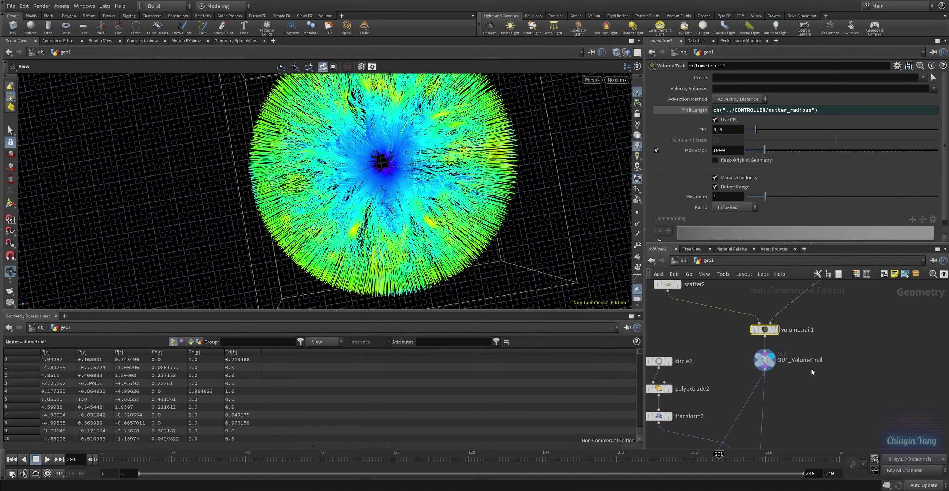
Step: Select OUT_VolumeTrail and display circle2's flat ZX-plane disc
middle_drag(833, 378, 857, 348)
click(790, 330)
scroll(809, 336, down, 3)
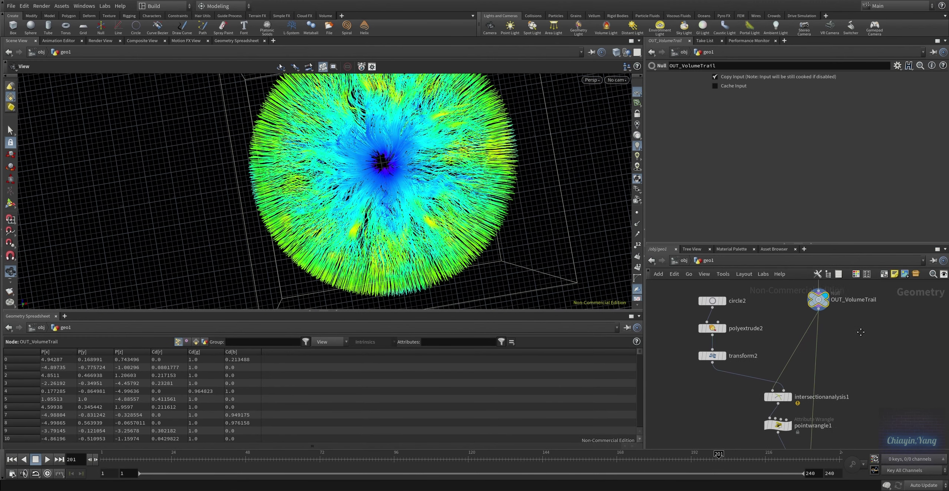
click(765, 308)
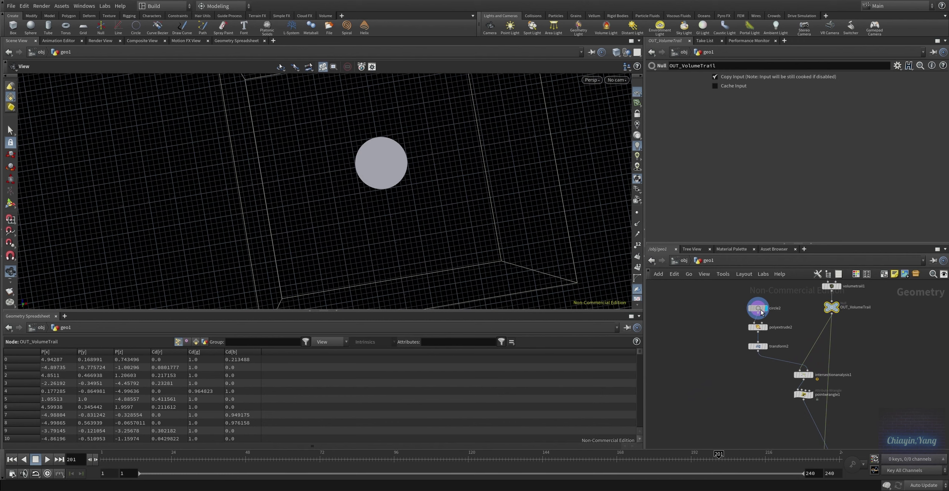
Step: Preview the second extruded cylinder and the moved, taller open cylinder
click(767, 331)
click(769, 328)
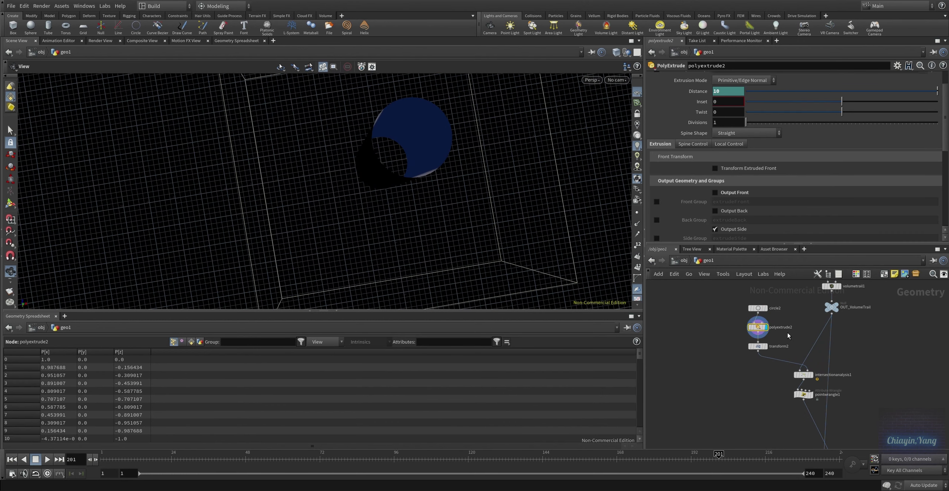
drag(481, 201, 502, 160)
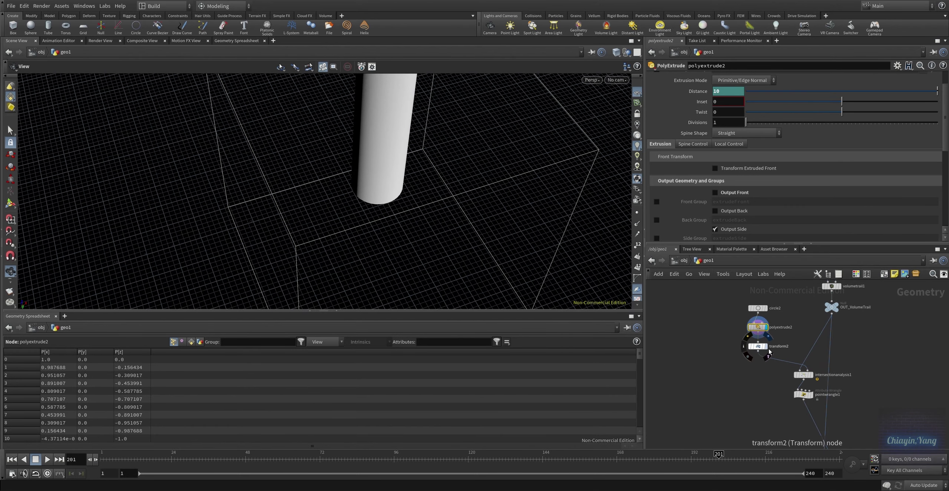
click(761, 348)
click(758, 349)
Step: Show the intersection analysis points, then pointwrangle1's prim and u attributes
middle_drag(758, 348, 714, 323)
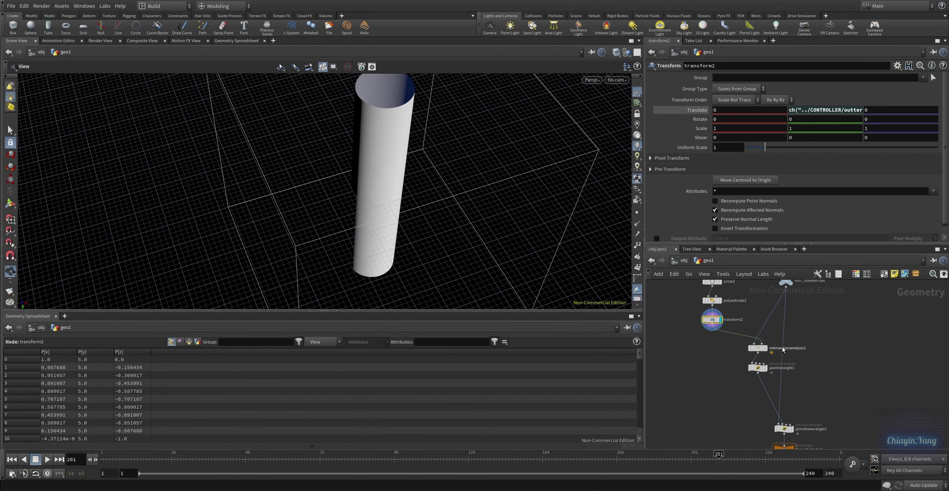
scroll(714, 323, up, 2)
click(764, 349)
click(766, 355)
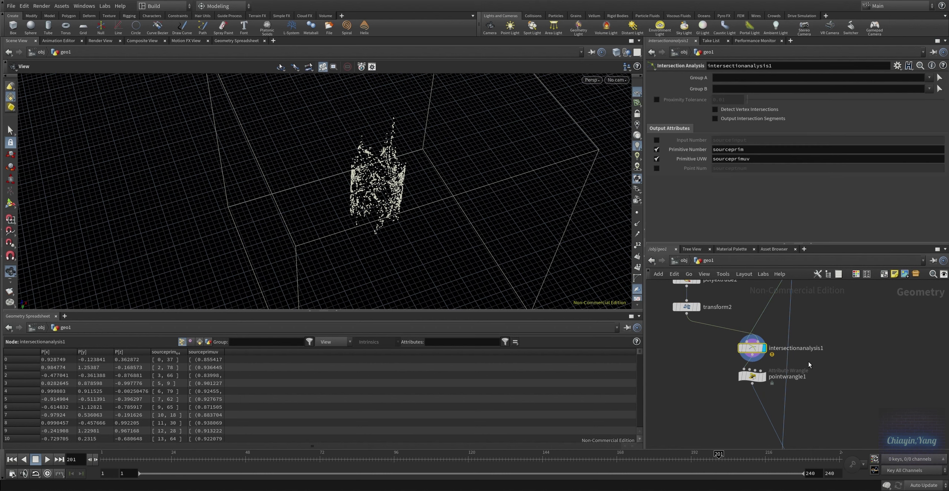
middle_drag(766, 383, 726, 355)
click(726, 354)
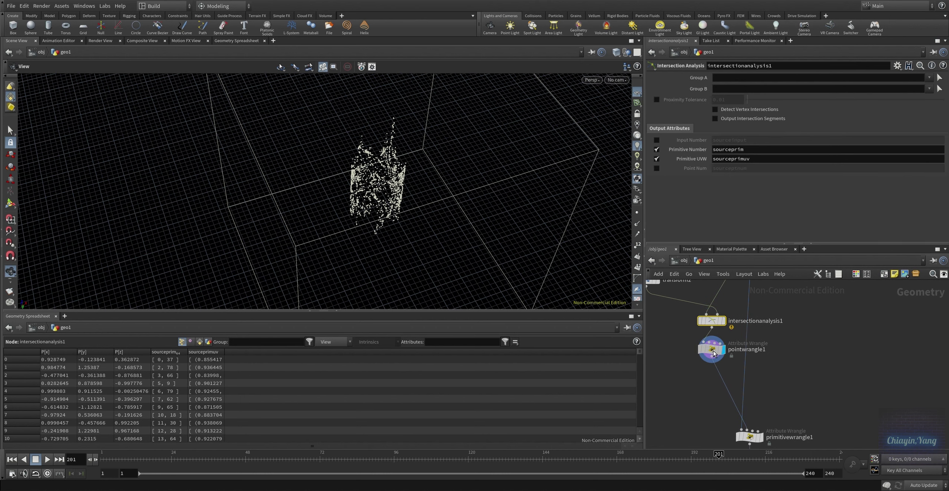
click(712, 349)
middle_drag(781, 358, 765, 317)
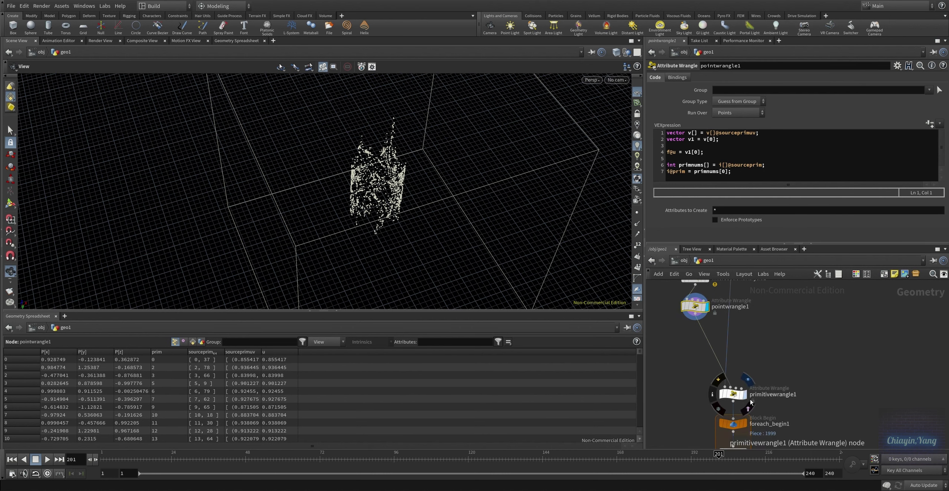
Step: Display primitivewrangle1's coloured strands and check the primitive u values in the spreadsheet
click(748, 379)
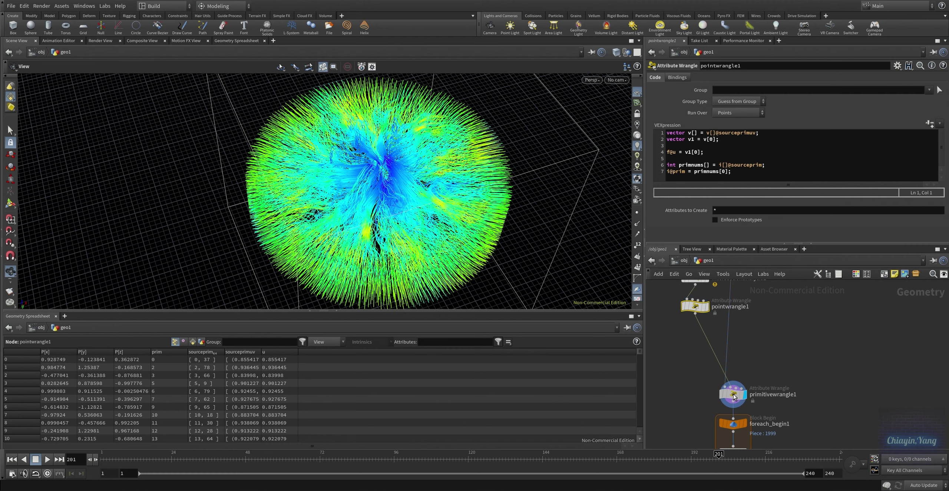
click(732, 394)
drag(474, 162, 453, 196)
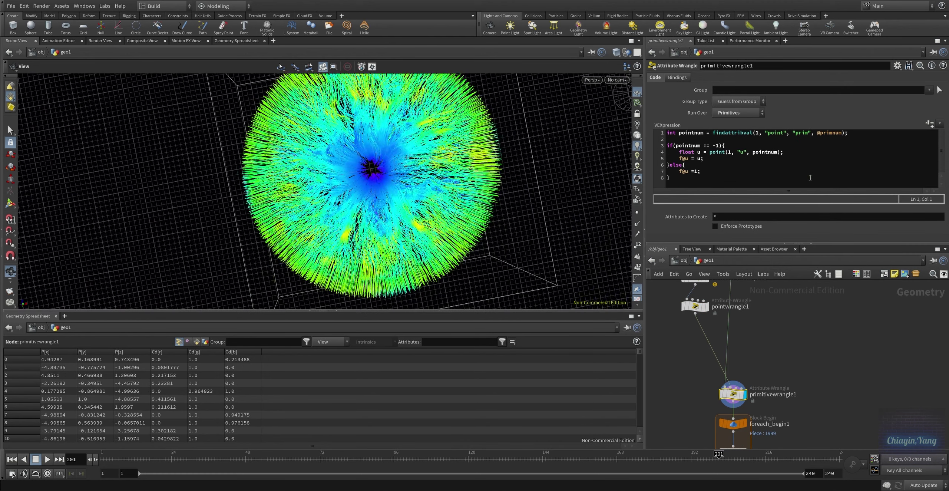
middle_drag(803, 421, 802, 360)
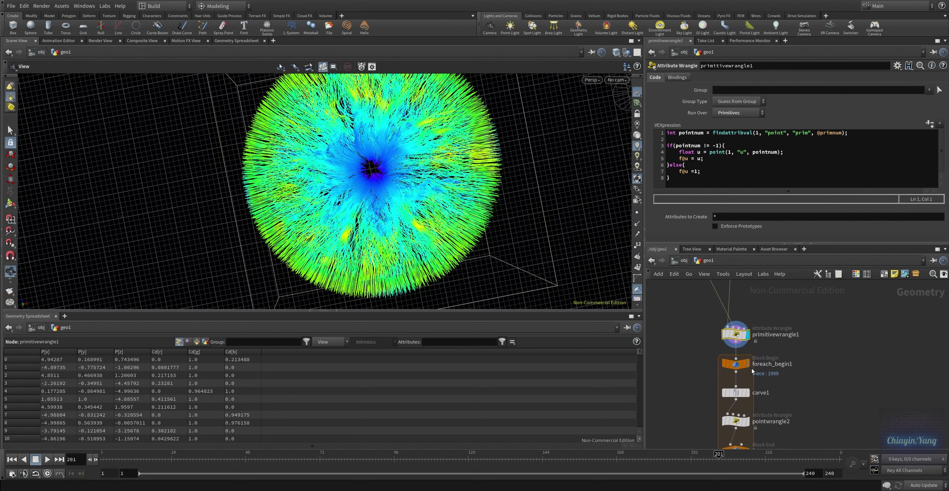
click(197, 342)
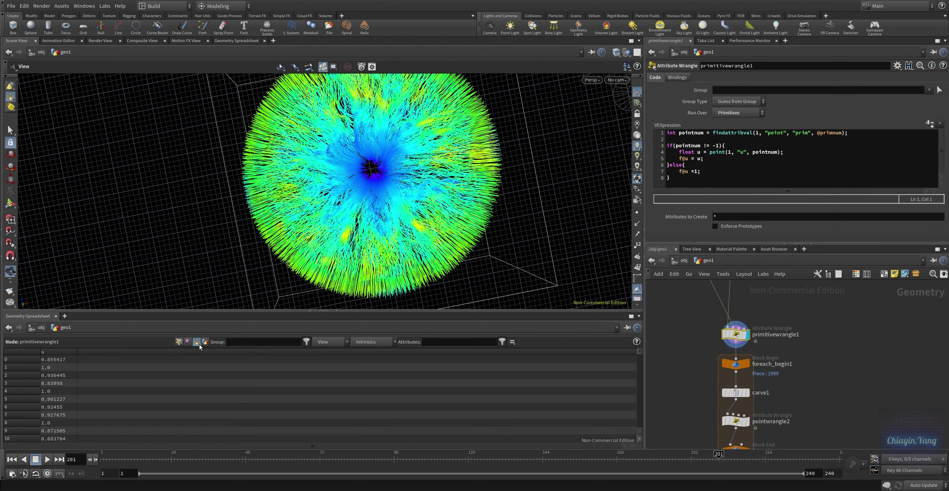
click(179, 341)
Step: Step through foreach_begin1, carve1 and pointwrangle2's val attribute code
middle_drag(747, 398, 719, 356)
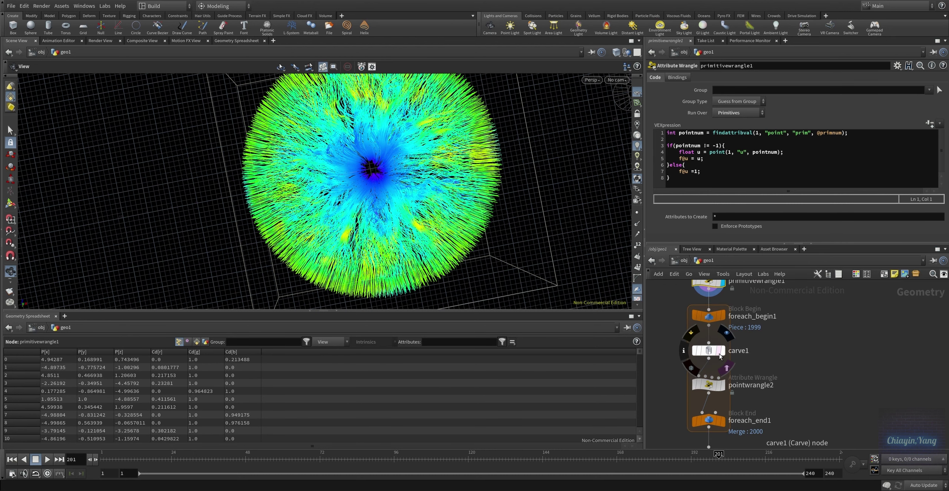
click(723, 316)
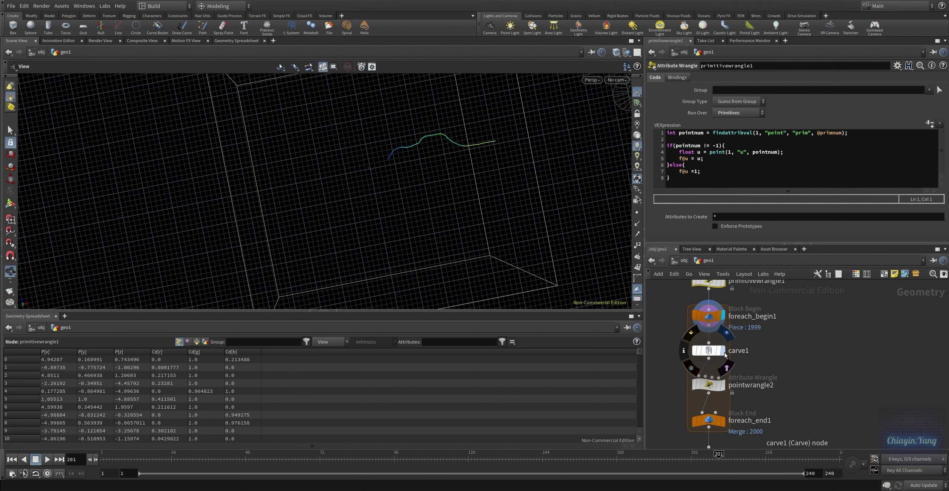
click(724, 352)
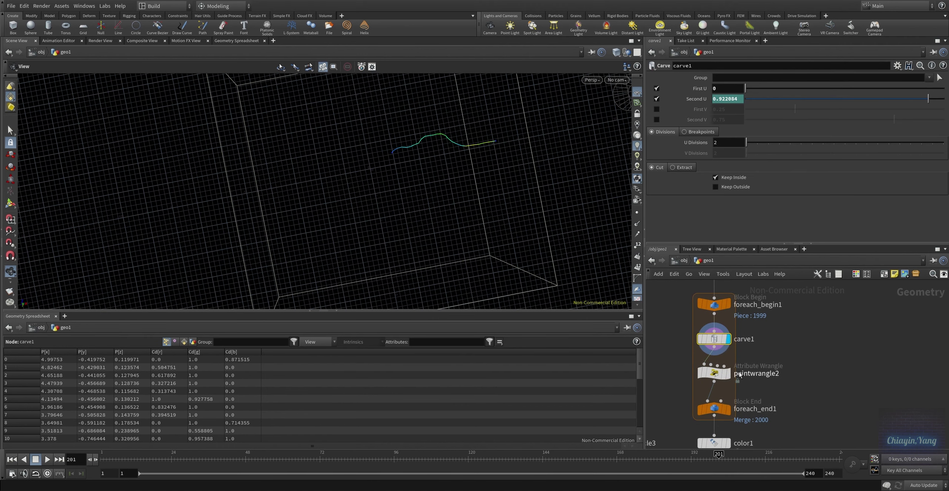
click(729, 374)
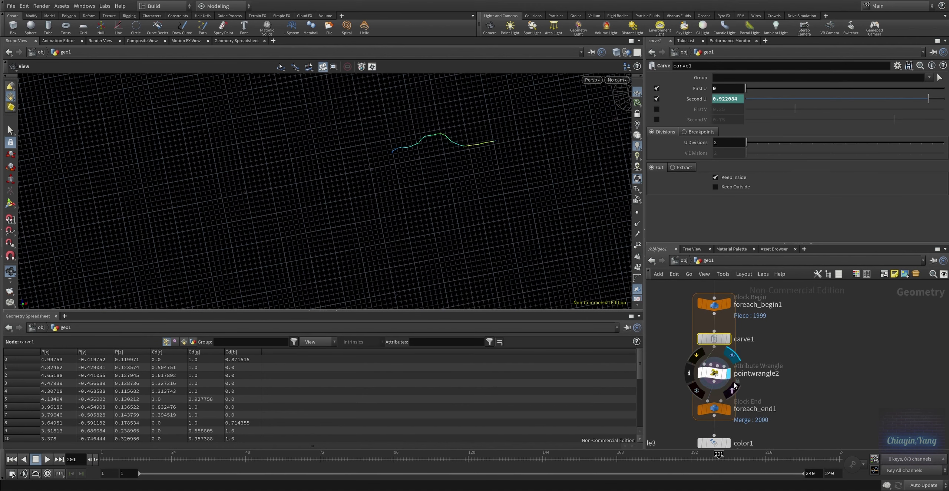
click(726, 375)
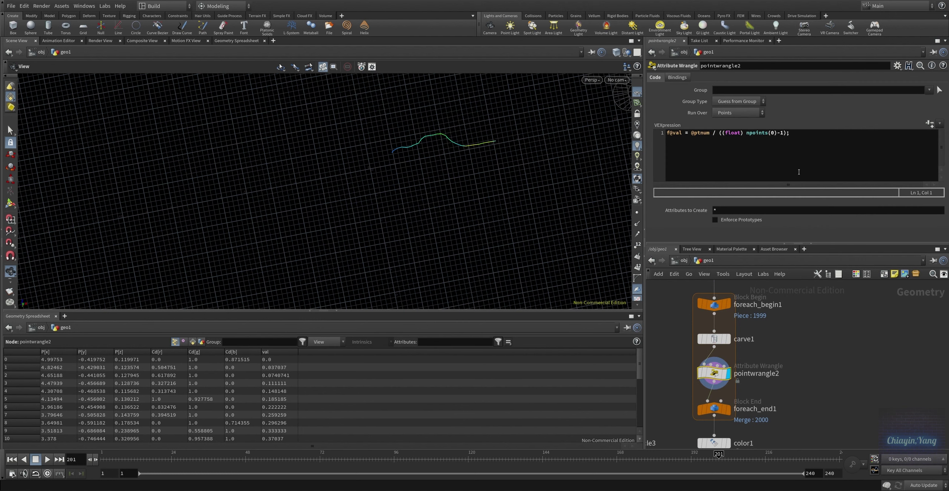
Step: Display foreach_end1's merged iris strands with the open pupil
mouse_move(822, 433)
middle_down()
mouse_move(825, 369)
mouse_move(782, 445)
middle_up()
click(731, 346)
click(718, 346)
middle_drag(779, 334, 780, 426)
Step: Compare the pre-loop strands and pupil-hole loop output, ending on color1's green-yellow ramp colouring
middle_drag(776, 315, 777, 388)
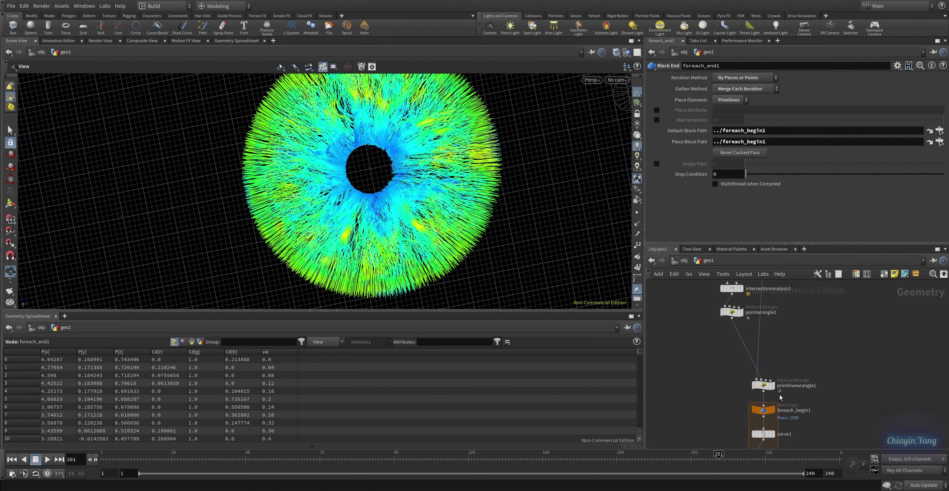
click(775, 386)
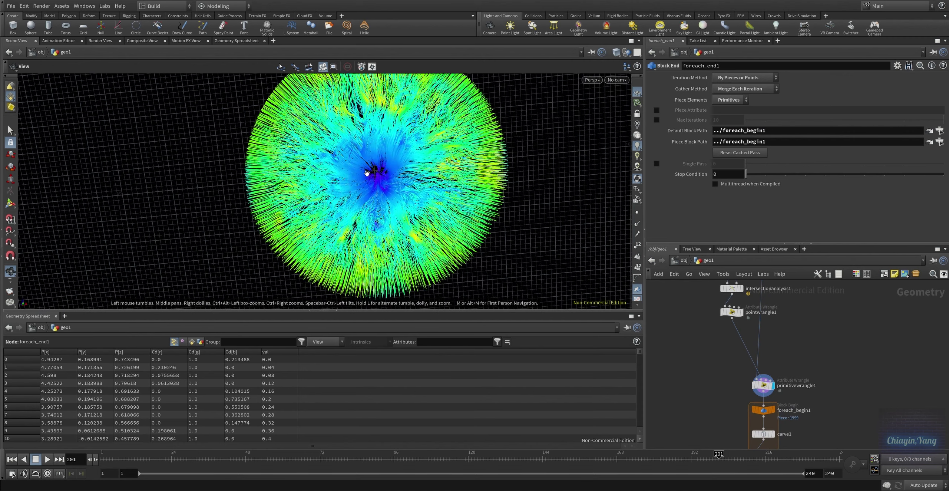
middle_drag(769, 411, 765, 307)
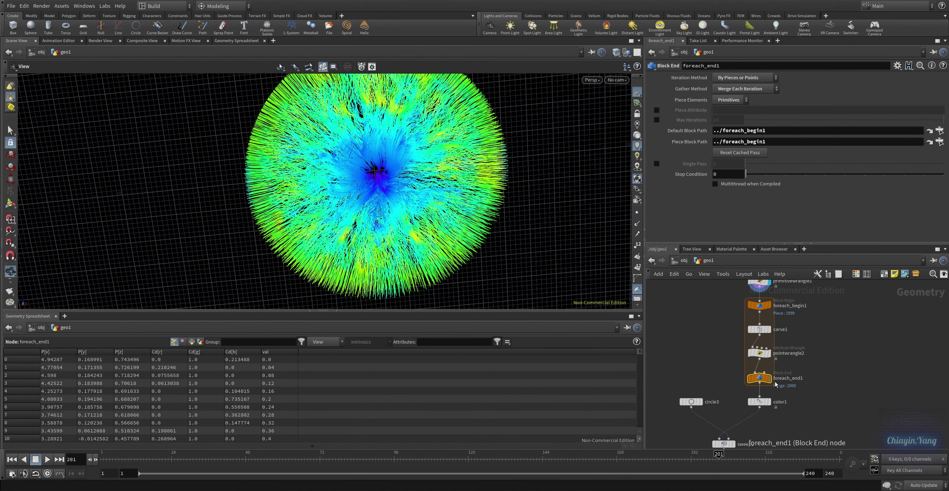
click(769, 378)
middle_drag(776, 407, 776, 363)
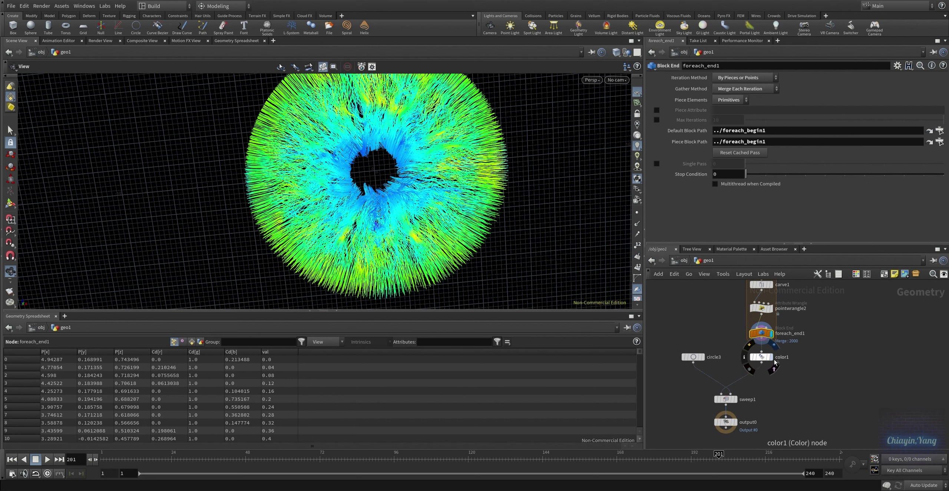
click(774, 367)
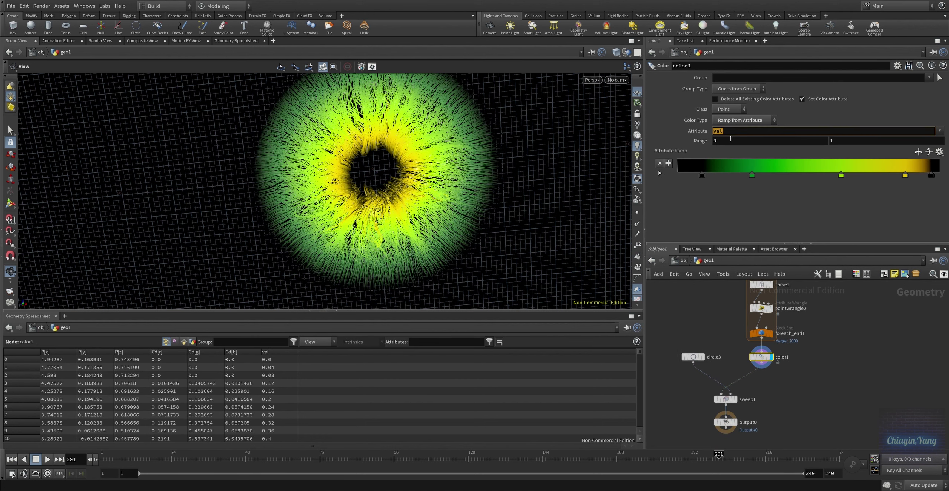
Step: Sort the spreadsheet points by val, then display the circle3 cross-section on its own
middle_drag(851, 384, 855, 356)
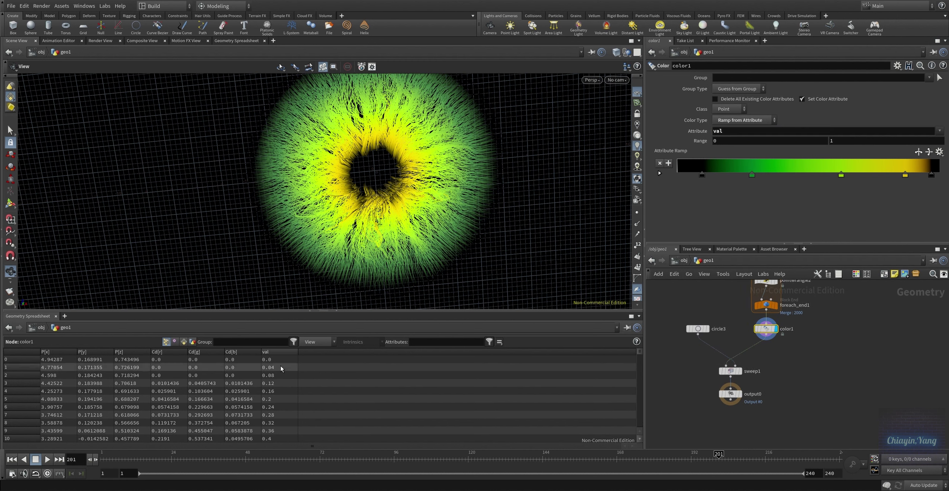
click(278, 352)
middle_drag(719, 340, 731, 324)
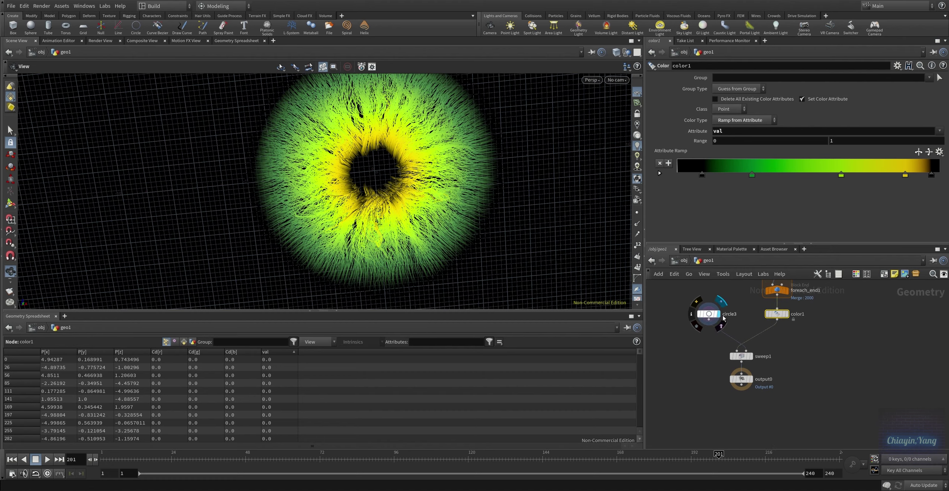
click(721, 315)
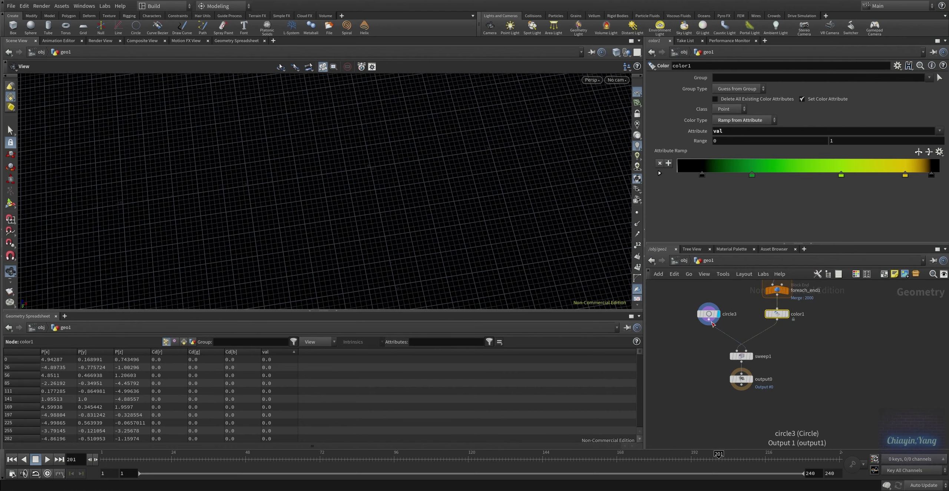
Step: Select circle3, then display sweep1's swept tube strands and the final output0 result
click(711, 321)
drag(617, 272, 480, 201)
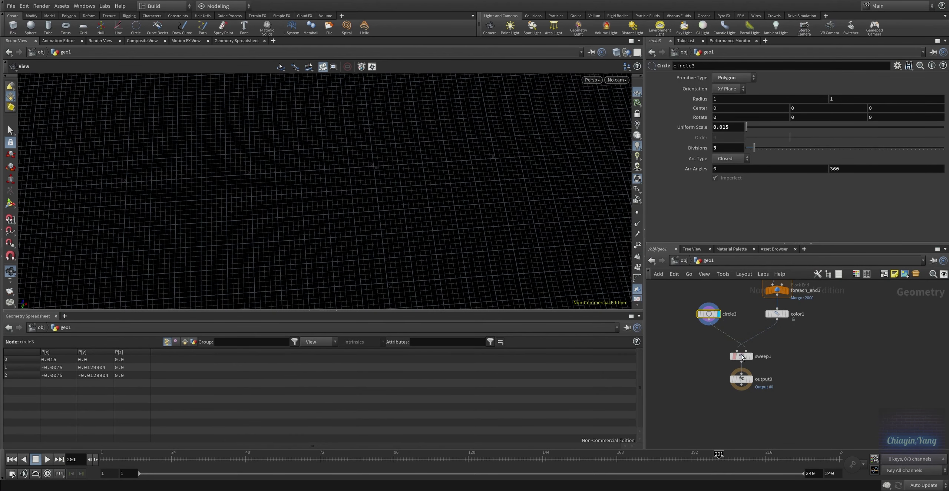
scroll(738, 356, up, 3)
click(756, 358)
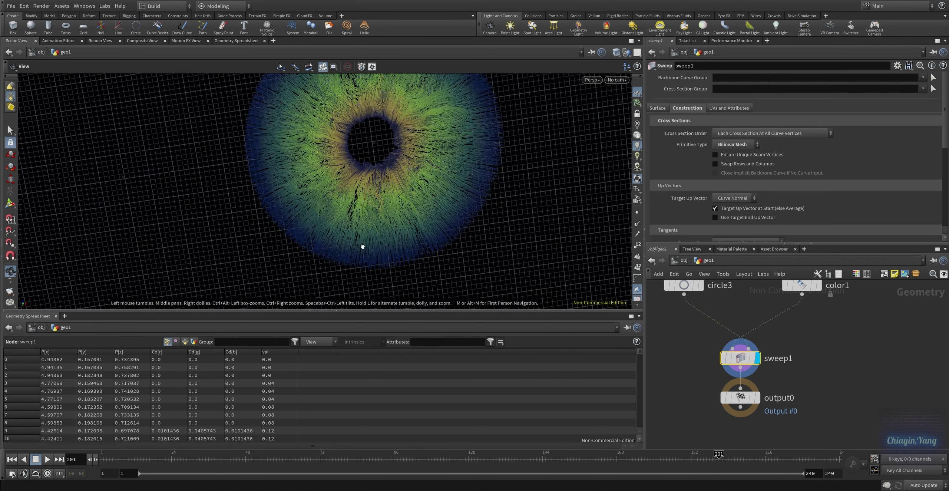
click(755, 399)
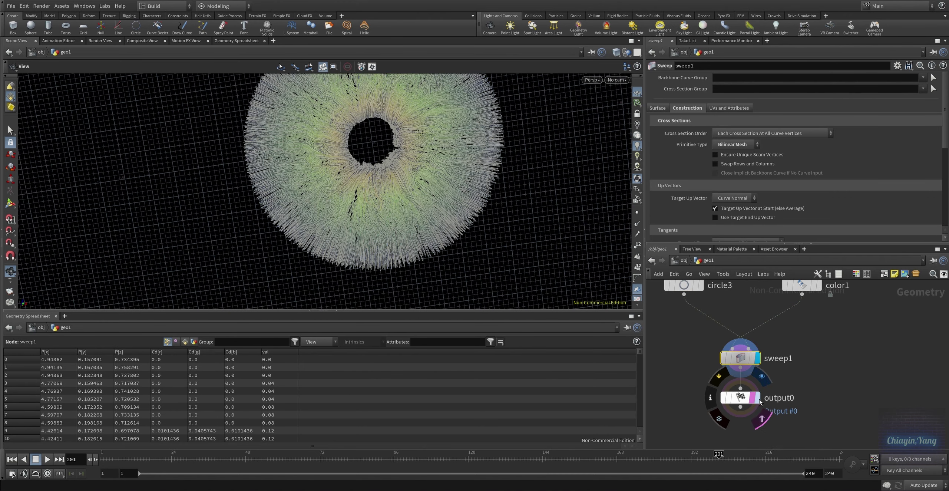
Step: Select output0 and return to /obj, where geo1 uses /mat/principledshader
click(742, 401)
middle_drag(791, 321, 755, 348)
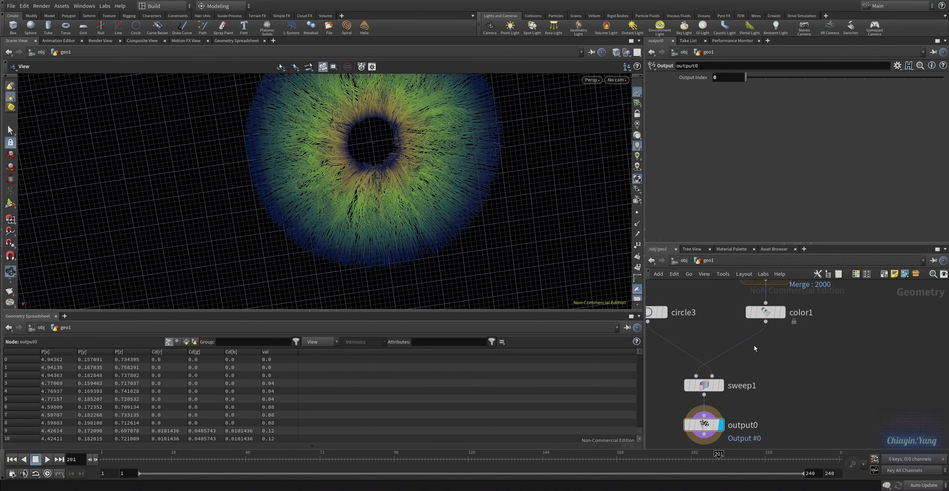
click(674, 262)
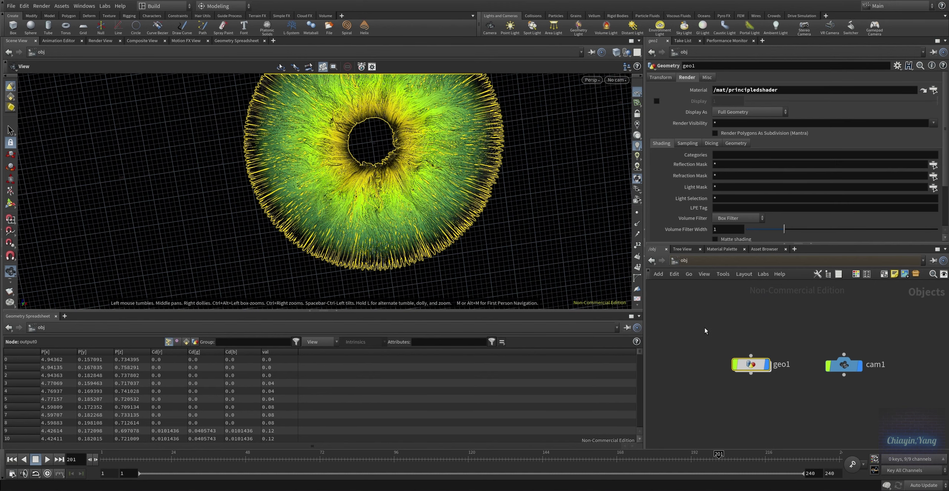
key(1)
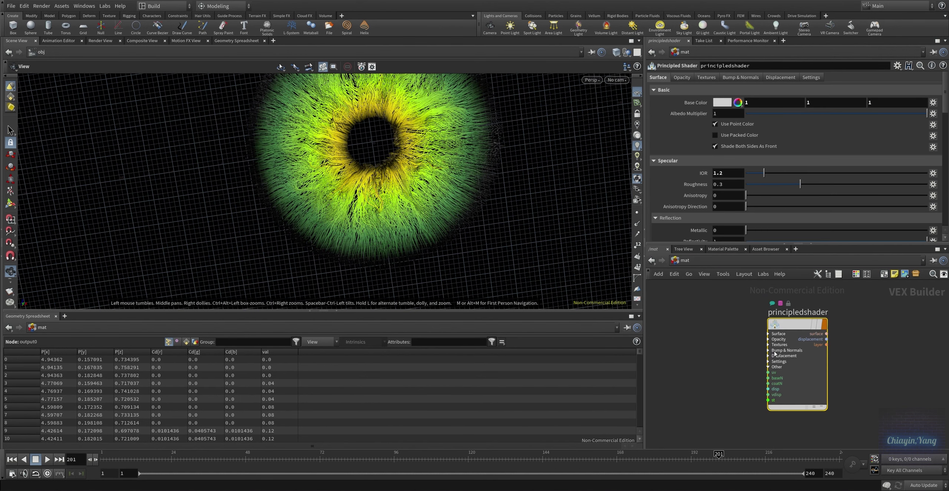
scroll(686, 186, down, 1)
scroll(689, 167, up, 1)
scroll(697, 156, down, 2)
scroll(698, 185, down, 3)
scroll(698, 185, down, 3)
scroll(698, 185, down, 3)
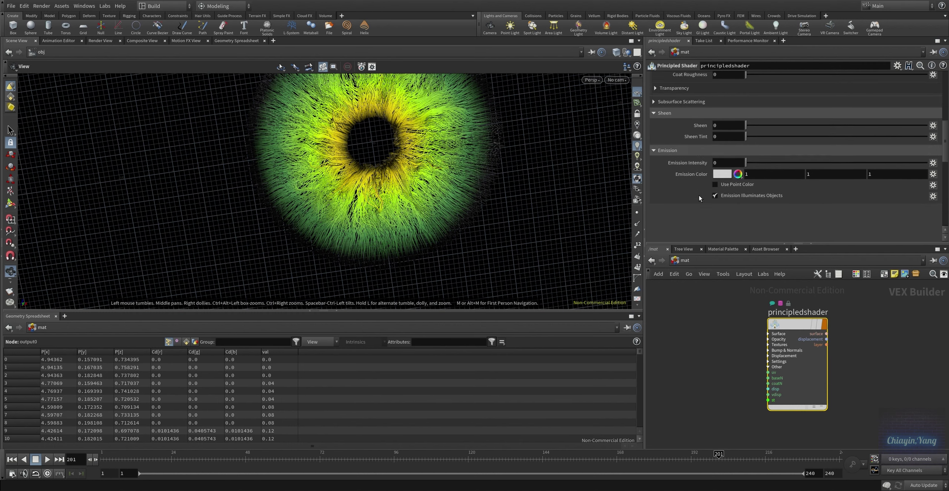
scroll(698, 185, down, 3)
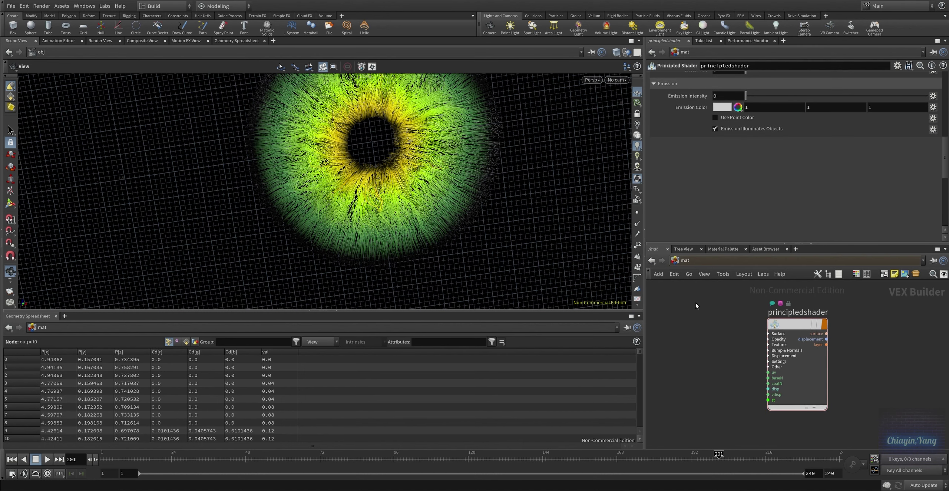
key(2)
click(692, 373)
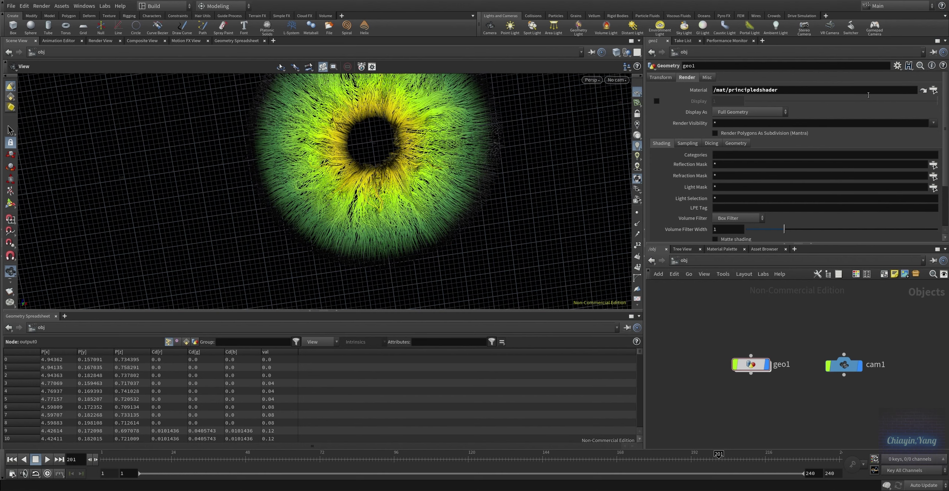